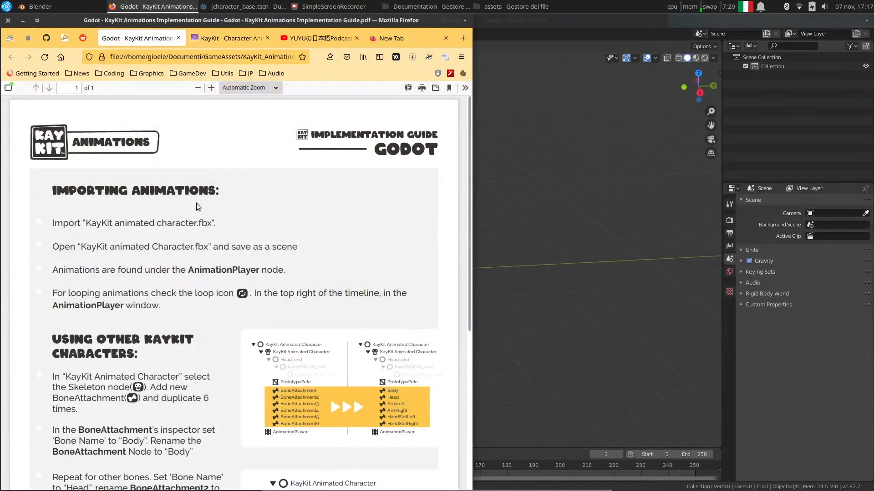
Read the Importing Animations section of the KayKit implementation guide for Godot.
scroll(198, 207, down, 2)
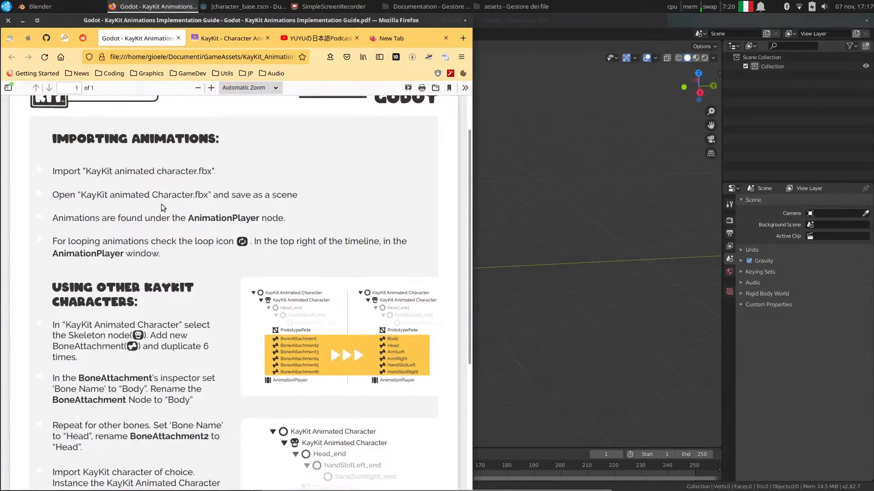
drag(51, 173, 214, 167)
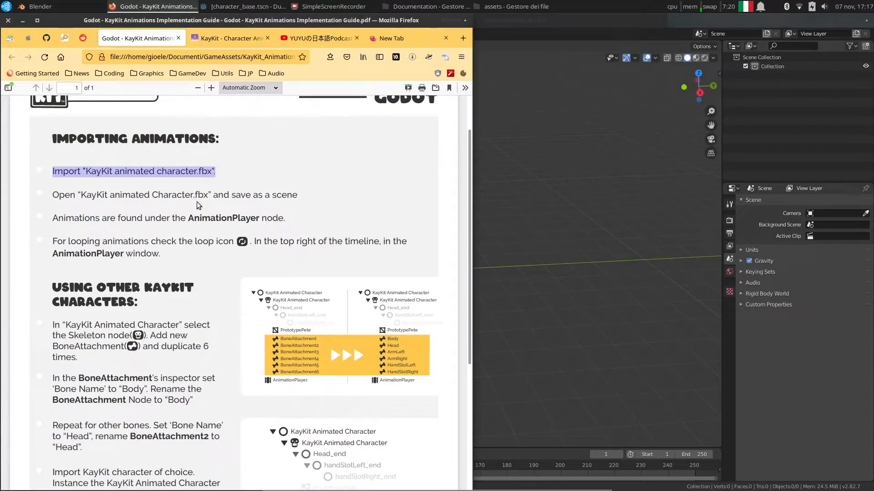
click(146, 220)
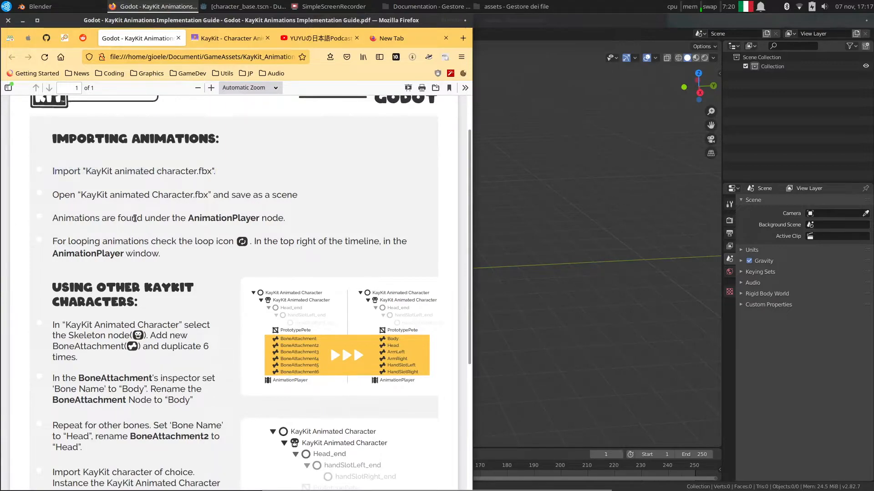
drag(53, 219, 137, 217)
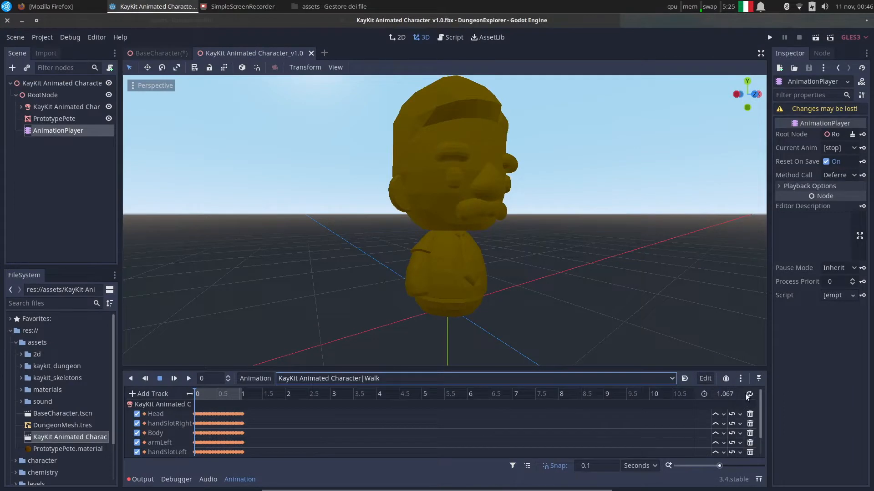
Switch to Godot, enable looping for the KayKit Animated Character|Walk animation and preview its playback.
click(749, 394)
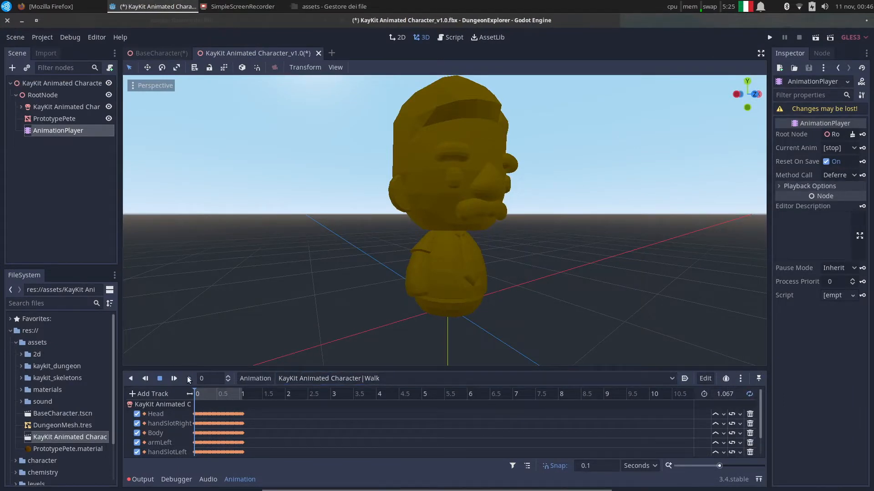
click(189, 378)
middle_drag(531, 240, 493, 272)
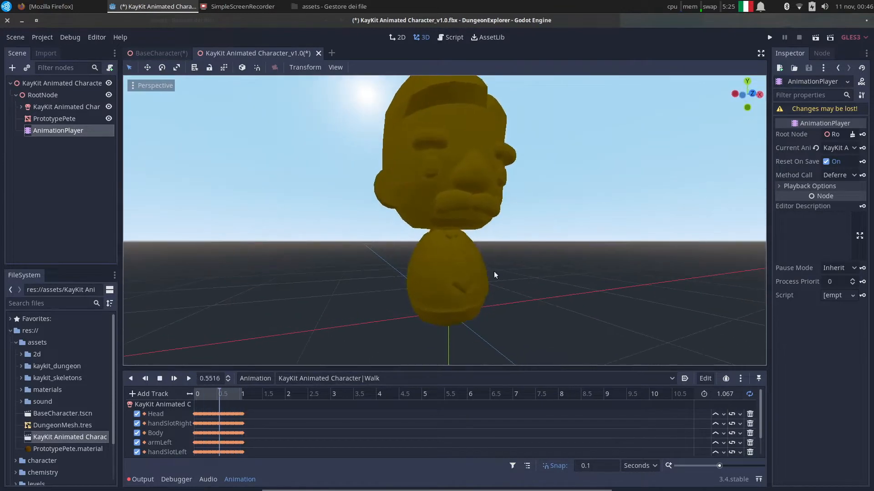
click(159, 379)
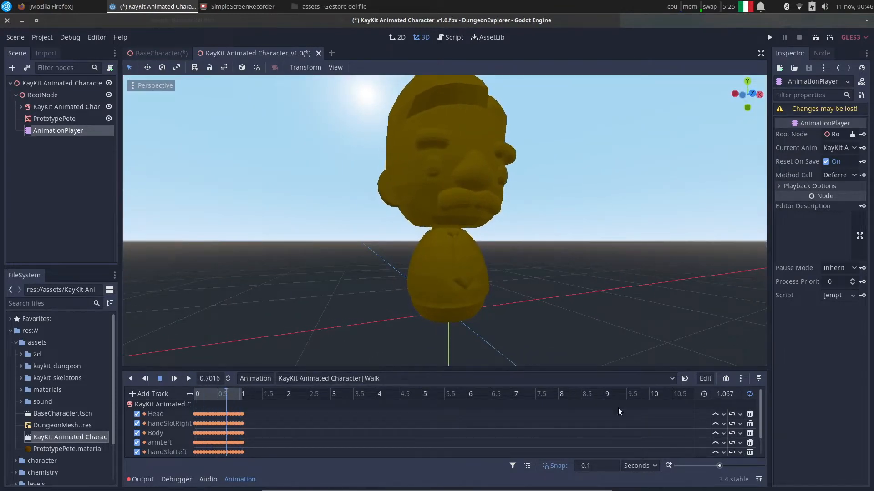
click(671, 379)
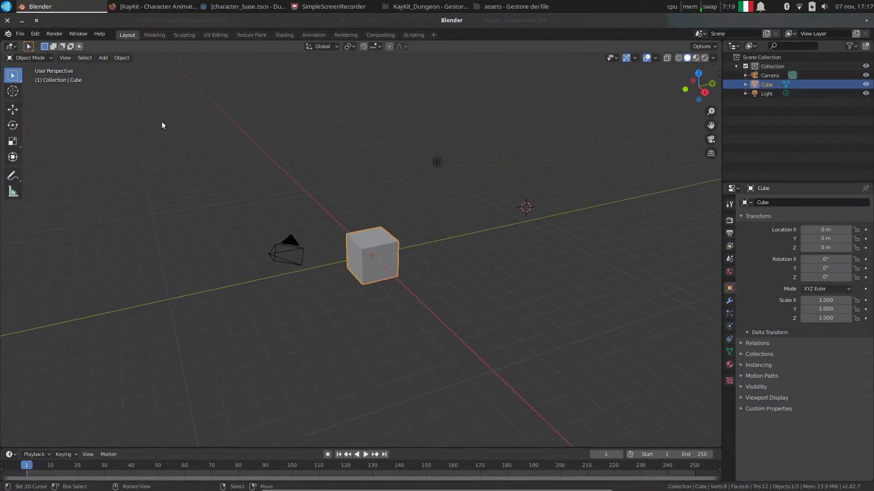
Switch to Blender, create a new General file and delete the default camera, cube and light.
click(20, 33)
mouse_move(68, 45)
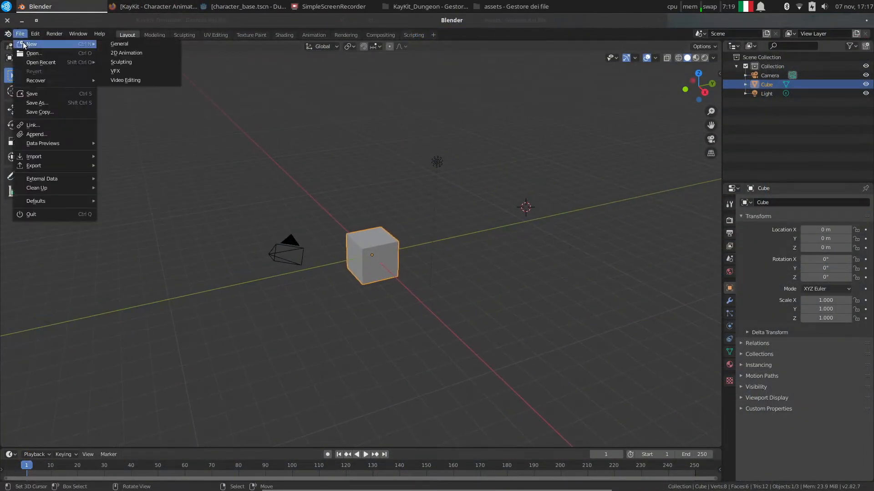
click(119, 44)
key(a)
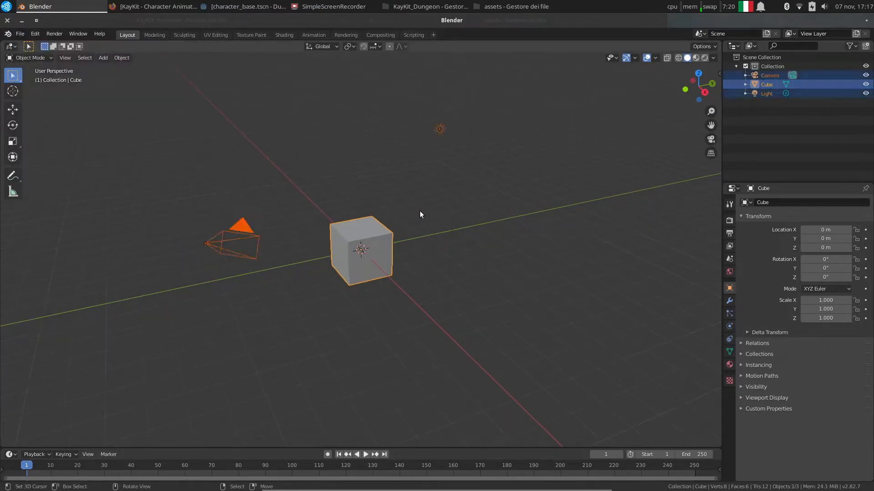
key(x)
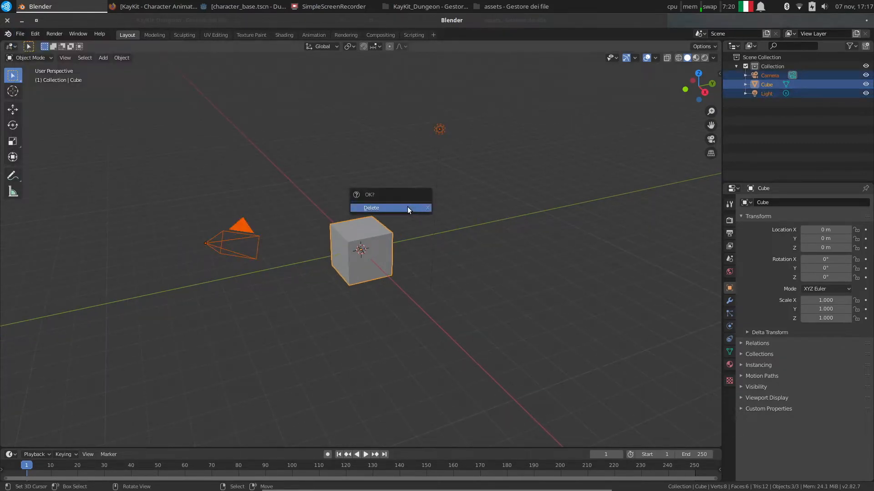
click(408, 207)
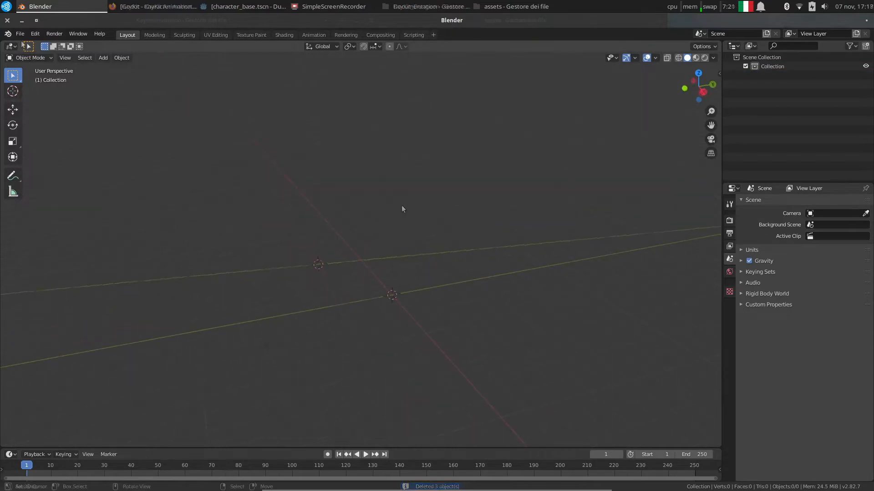
Import the KayKit Animated Character FBX file into the empty scene.
click(20, 34)
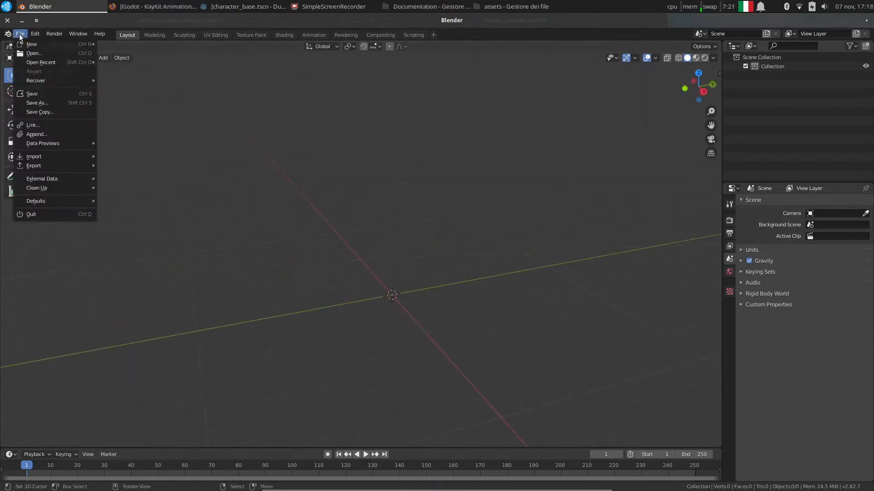
click(21, 33)
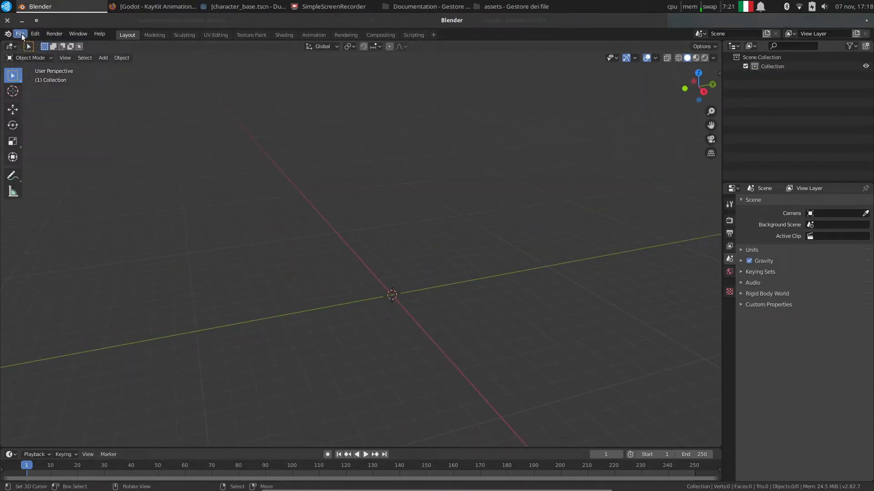
click(20, 33)
mouse_move(46, 159)
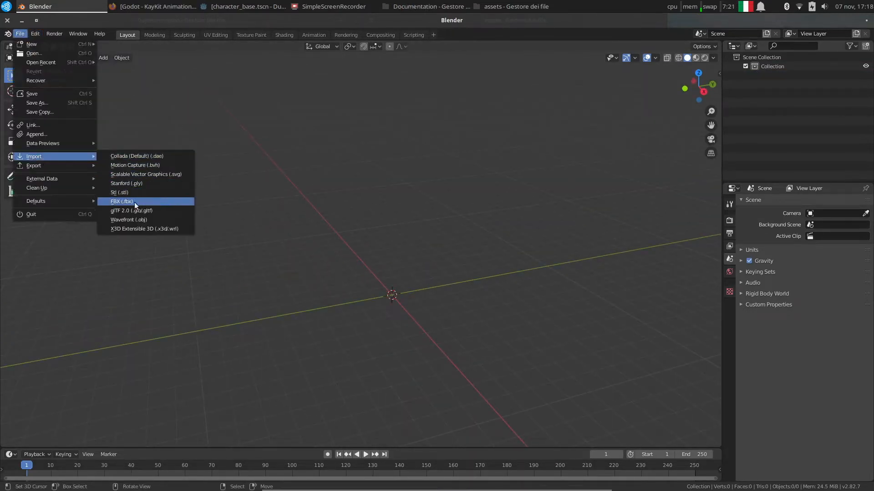
click(119, 202)
middle_drag(502, 298, 497, 258)
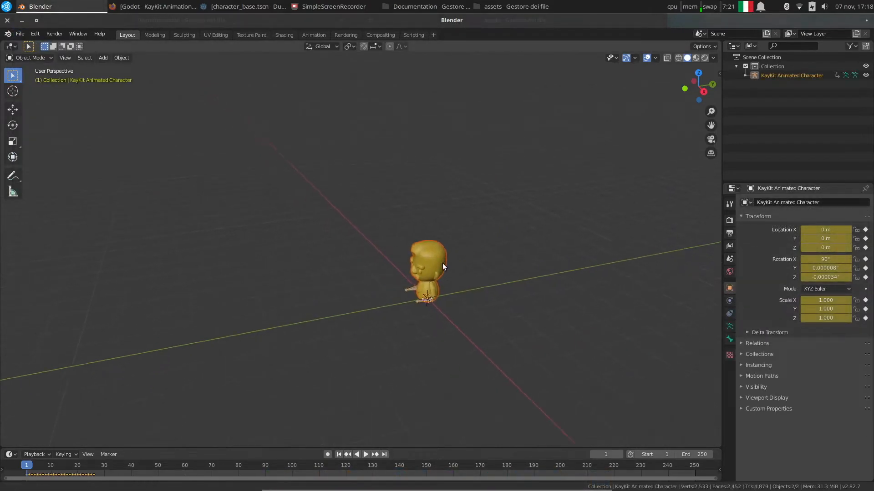
scroll(497, 256, up, 3)
shift+middle_drag(525, 283, 497, 254)
scroll(494, 267, up, 2)
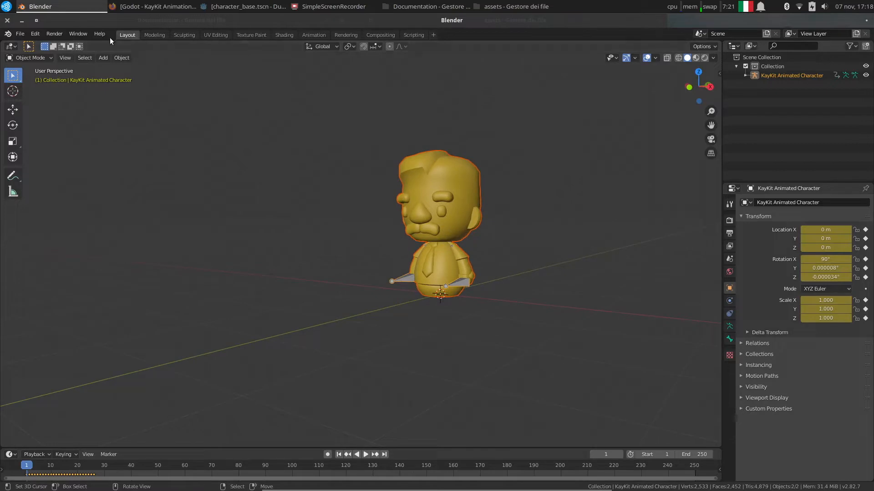
Switch to the Animation workspace, with the Dope Sheet as Action Editor and the camera viewport as Nonlinear Animation editor.
click(320, 37)
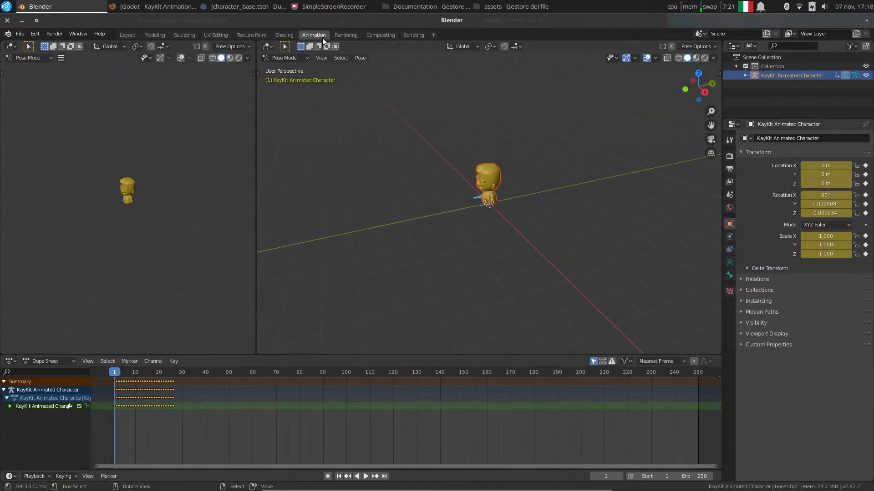
click(65, 362)
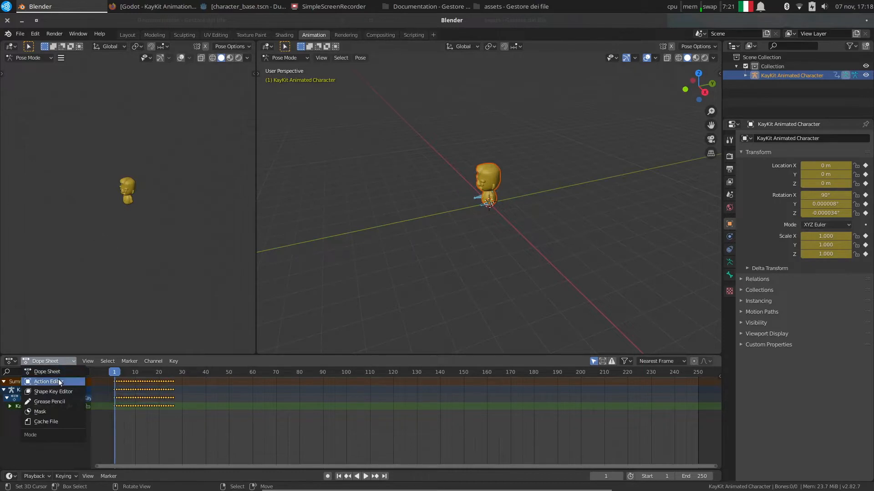
click(60, 383)
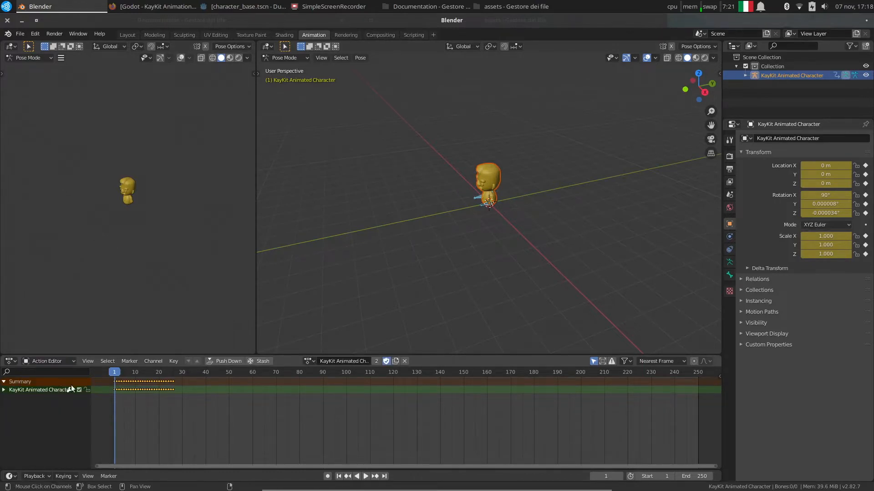
click(11, 46)
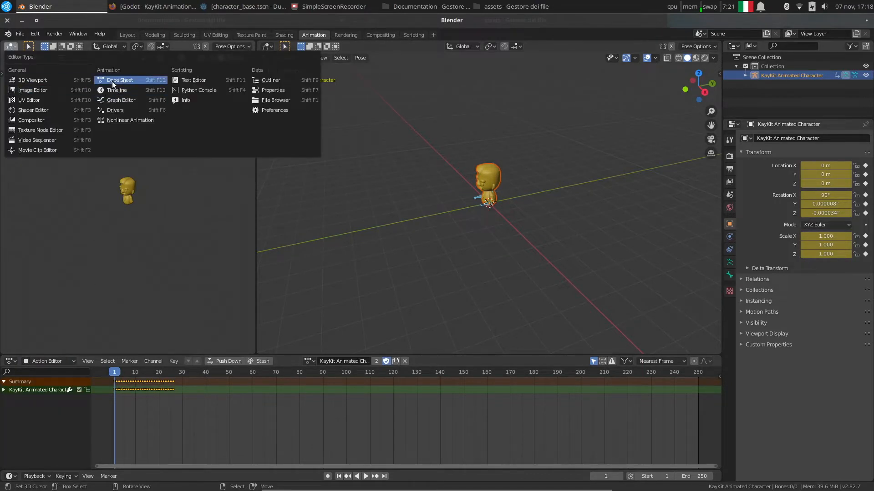
click(137, 121)
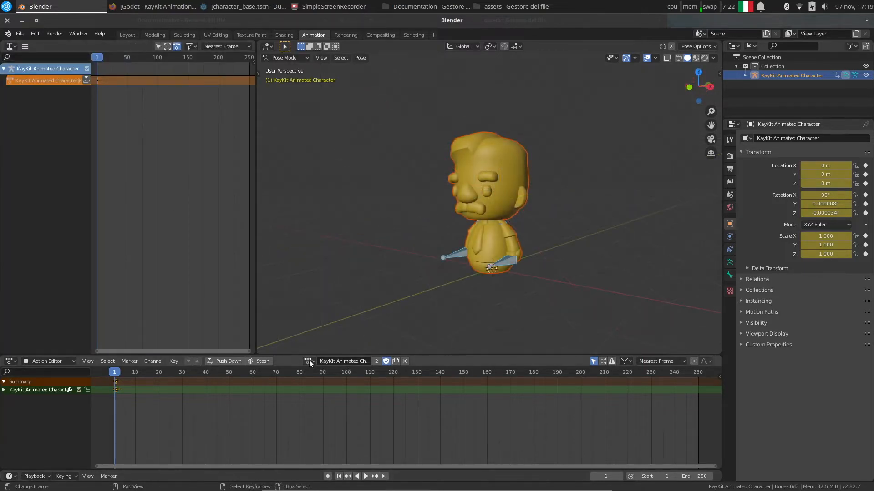
Push the character's Attack(1h) and BasePose actions down to separate NLA tracks.
click(309, 361)
click(314, 381)
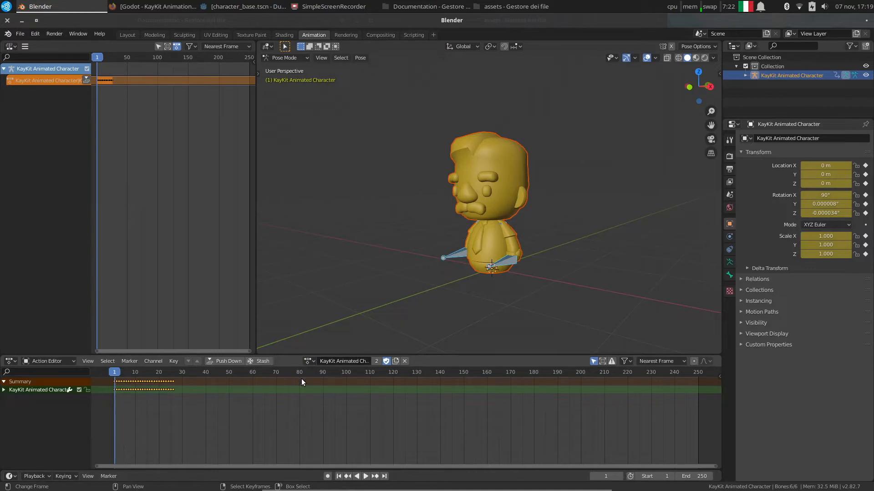
click(229, 362)
click(329, 365)
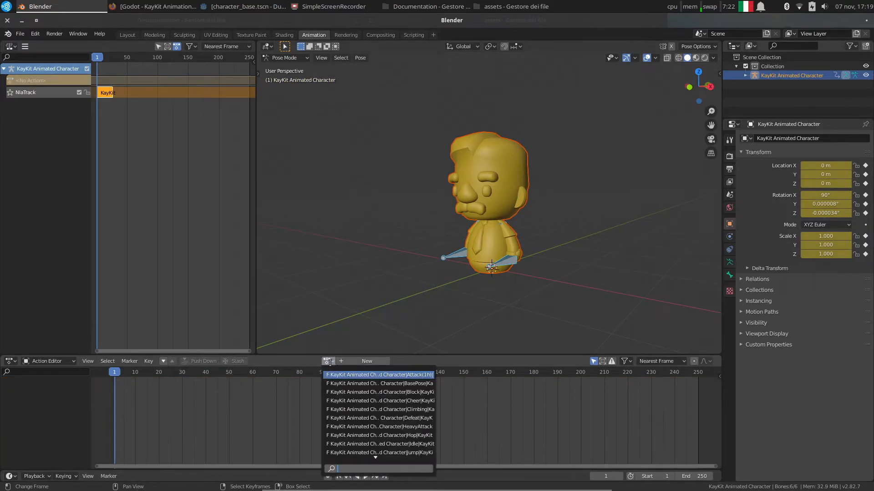
click(339, 385)
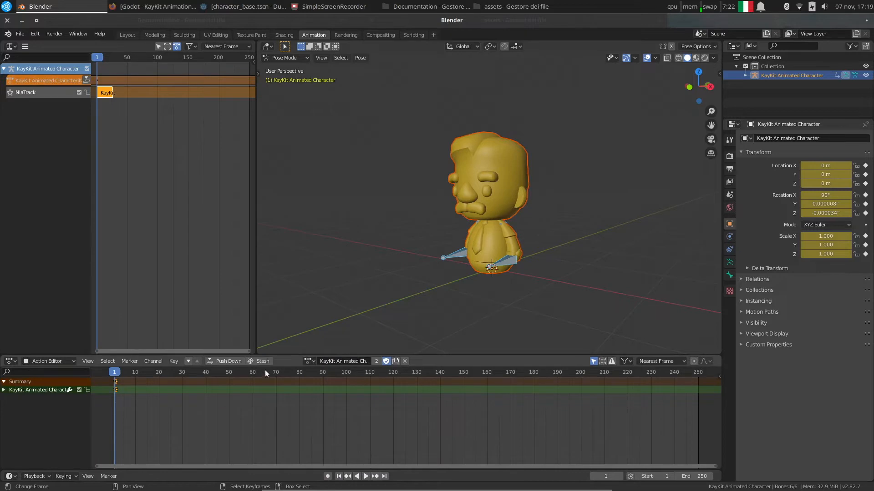
click(230, 359)
Push the character's Block and Cheer actions down to separate NLA tracks.
click(327, 361)
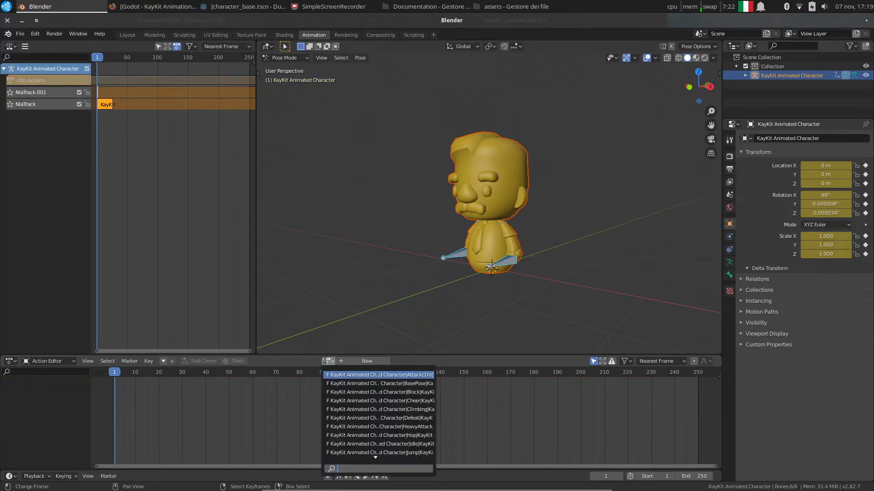
click(334, 392)
click(230, 361)
click(326, 361)
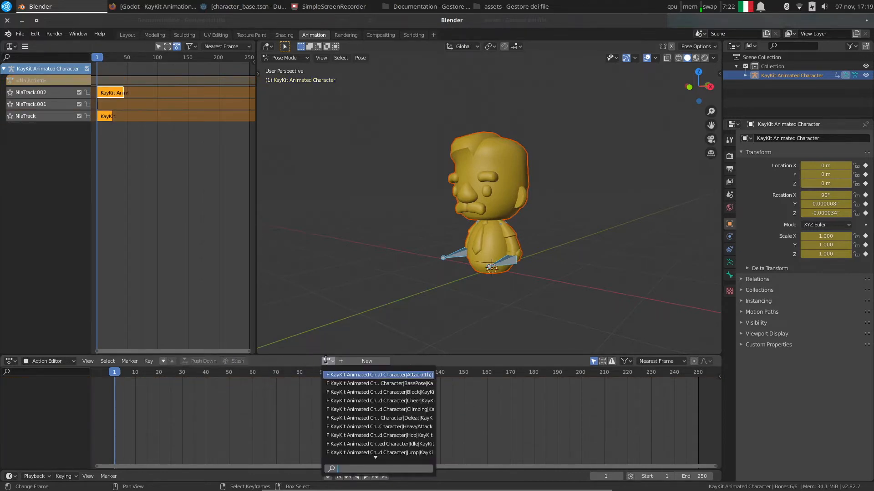
click(335, 401)
click(214, 361)
Push the character's Climbing and Defeat actions down to separate NLA tracks and bring up the list of actions again.
click(323, 358)
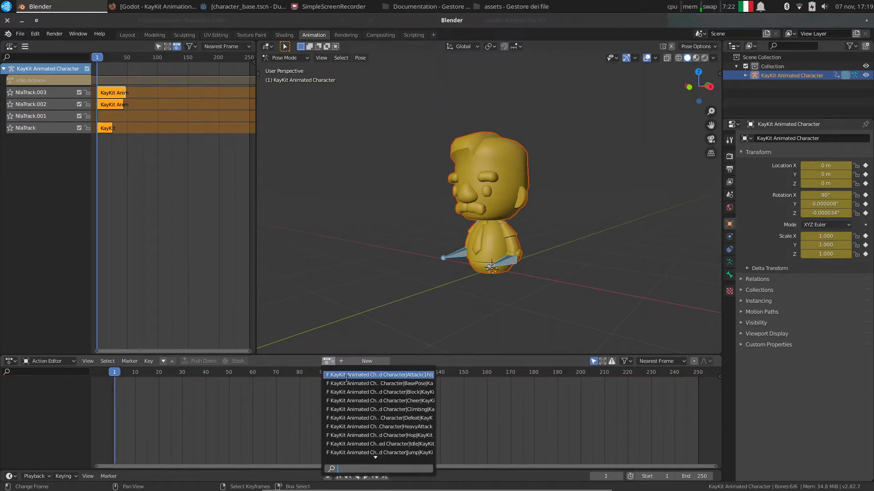
click(342, 408)
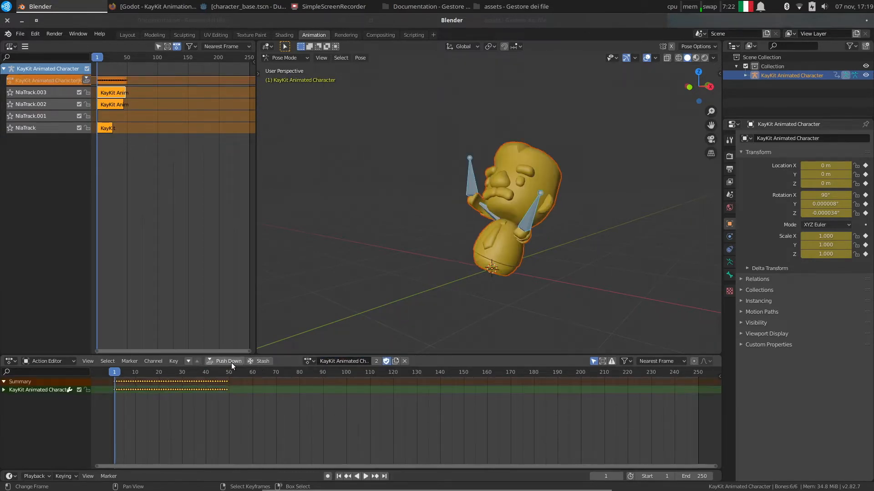
click(231, 362)
click(326, 361)
click(348, 418)
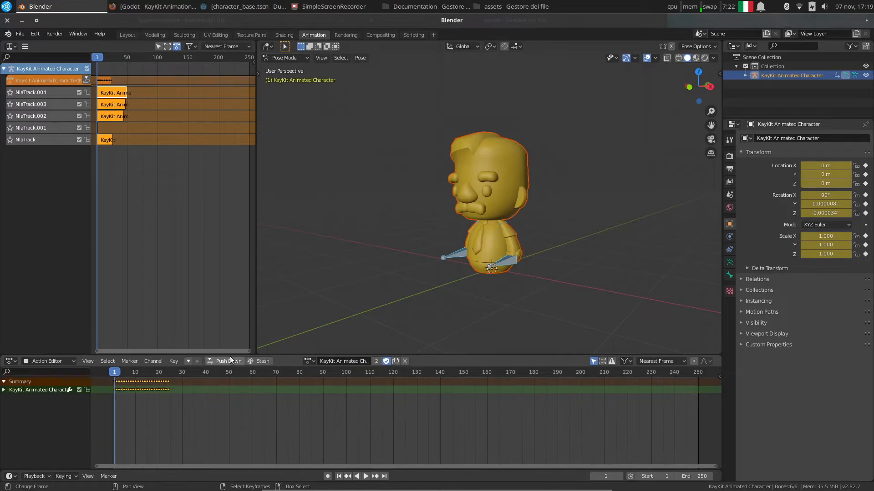
click(213, 361)
click(327, 361)
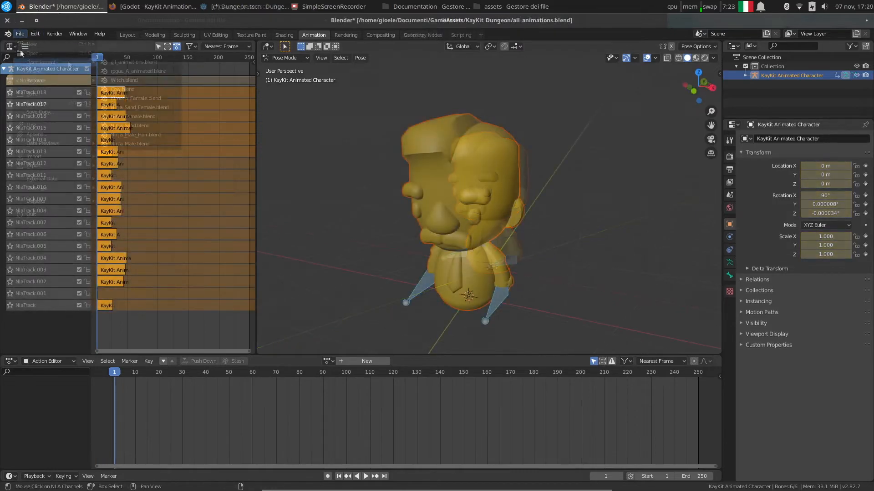
Export the character with its NLA animation tracks as base_character.glb.
click(17, 35)
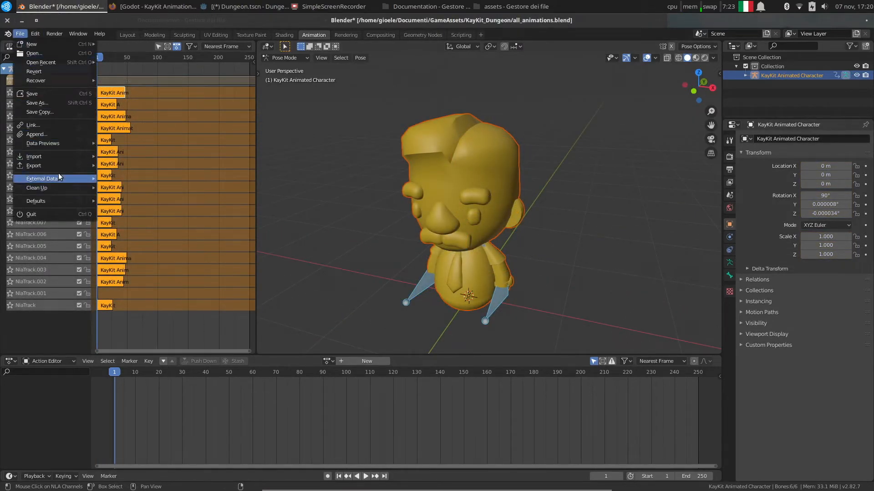
mouse_move(66, 165)
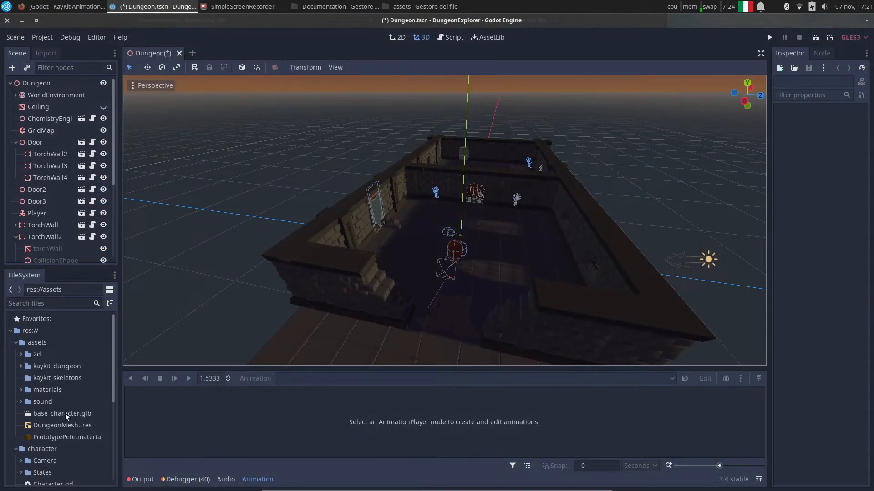
Open the imported base_character.glb scene without creating an inherited one and look through the list of animations in its AnimationPlayer.
click(65, 414)
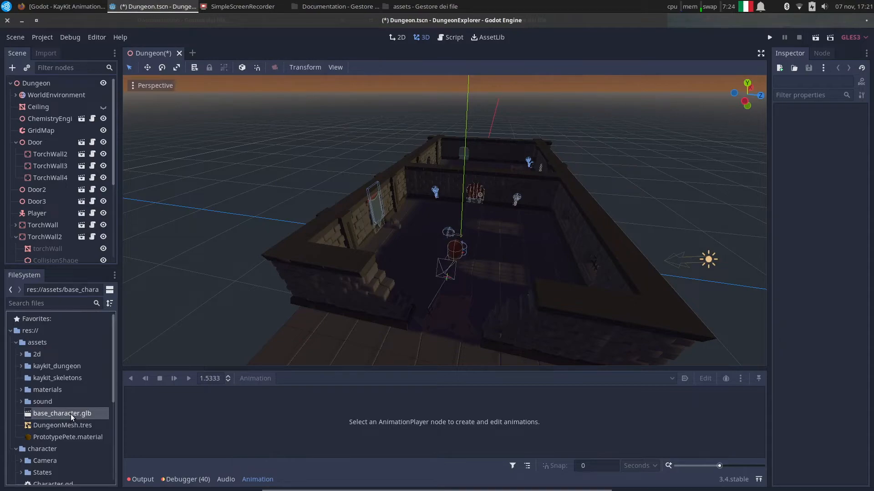
double_click(70, 414)
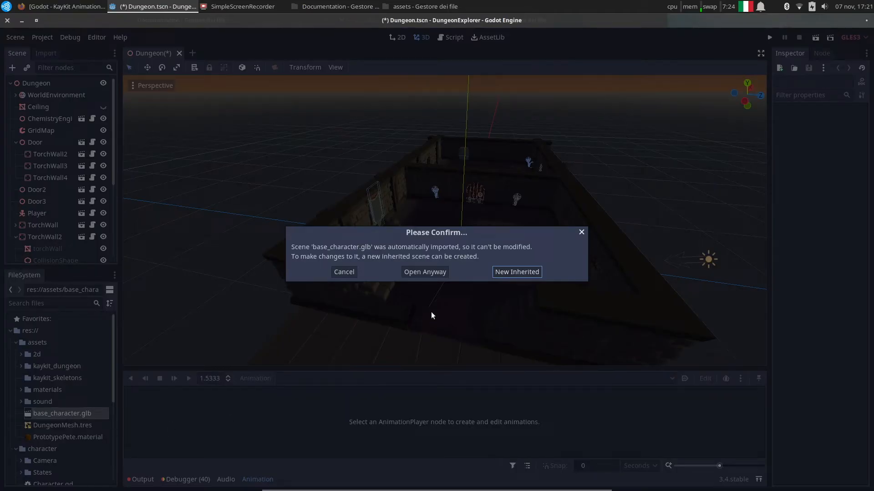
click(425, 272)
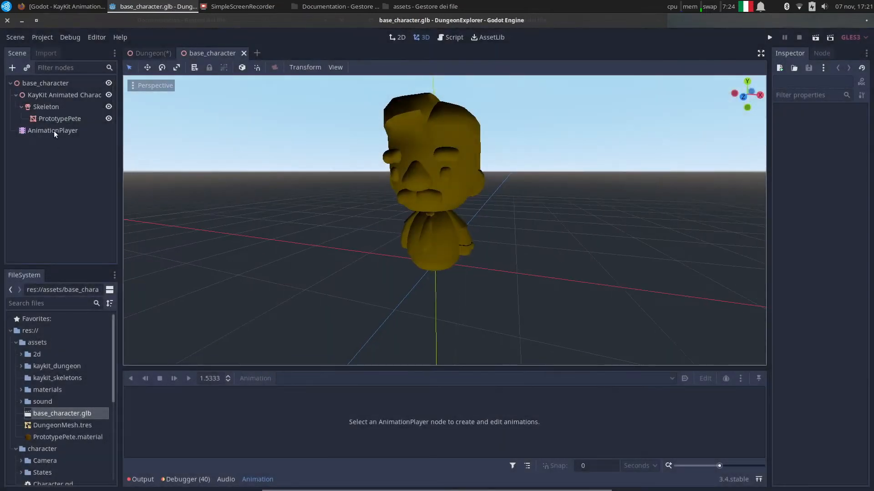
click(54, 131)
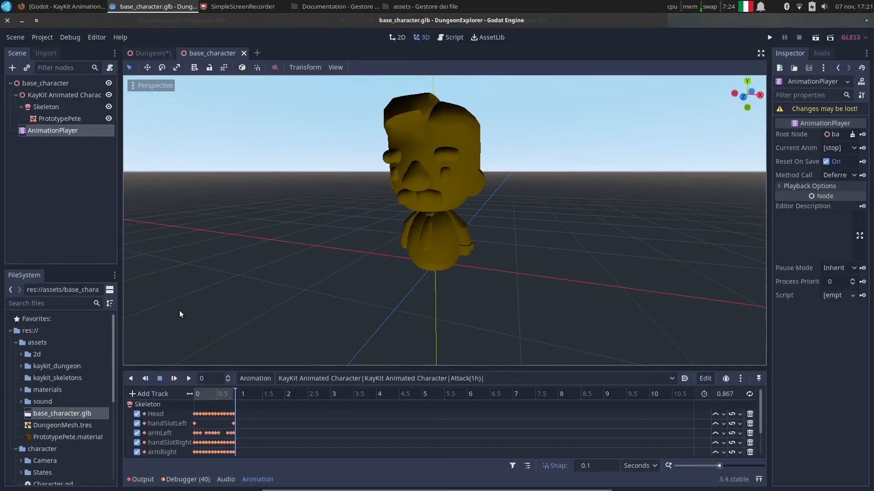
click(302, 378)
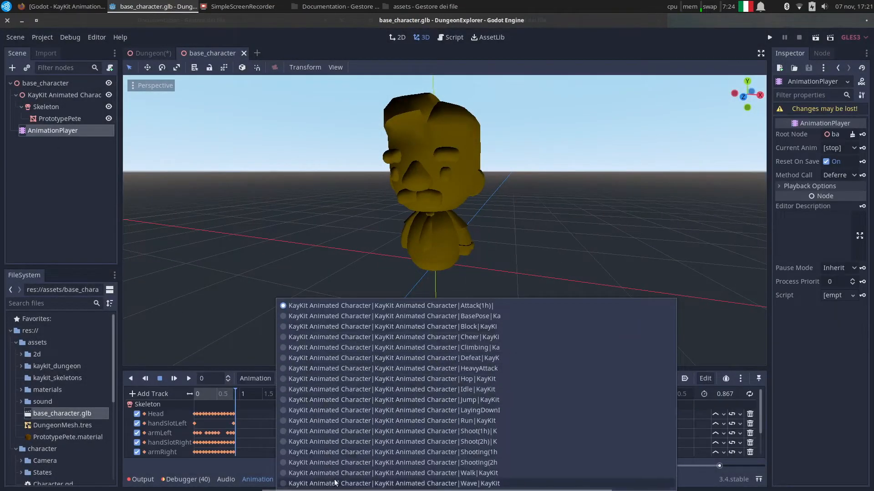
click(331, 266)
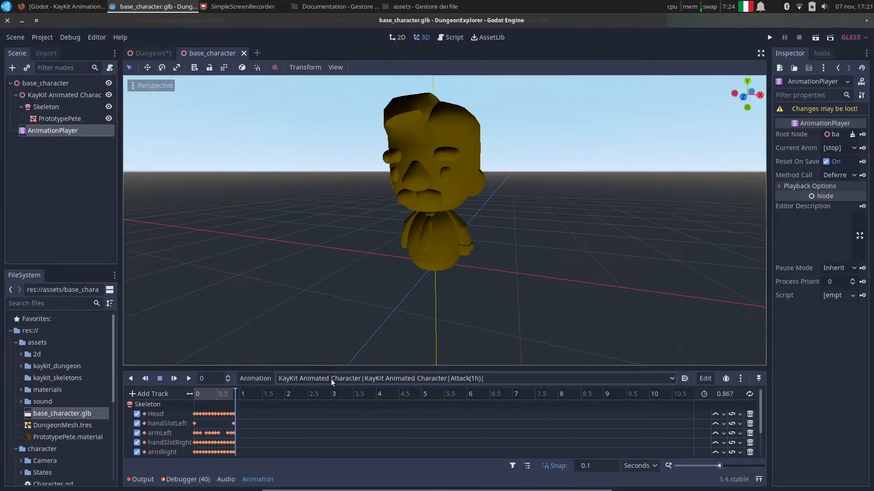
Play the Attack(1h) animation of the AnimationPlayer forwards and backwards.
click(107, 190)
click(62, 130)
click(187, 379)
click(131, 379)
Preview the Climbing animation, turn on its looping and replay it, and switch to the Idle animation.
click(294, 377)
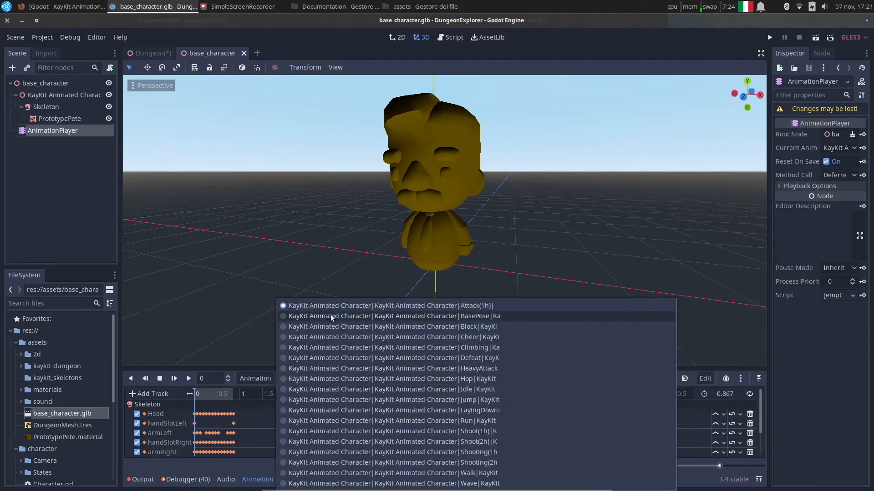
click(368, 348)
click(191, 380)
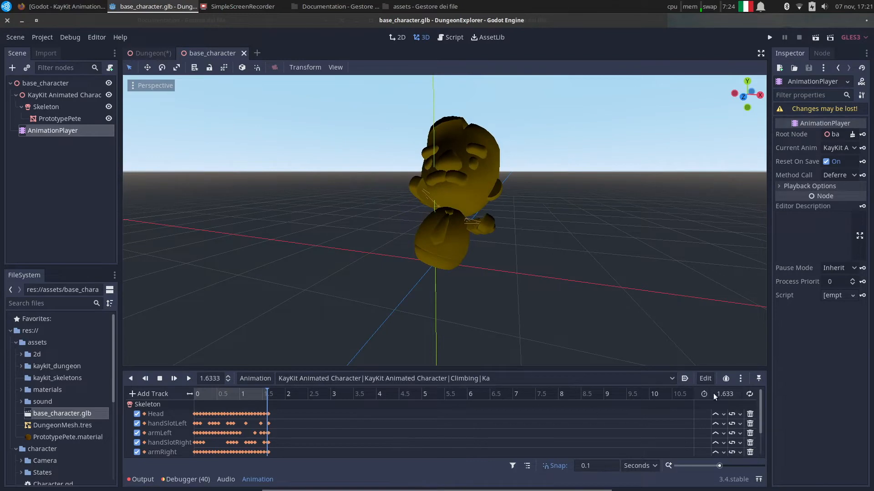
click(750, 395)
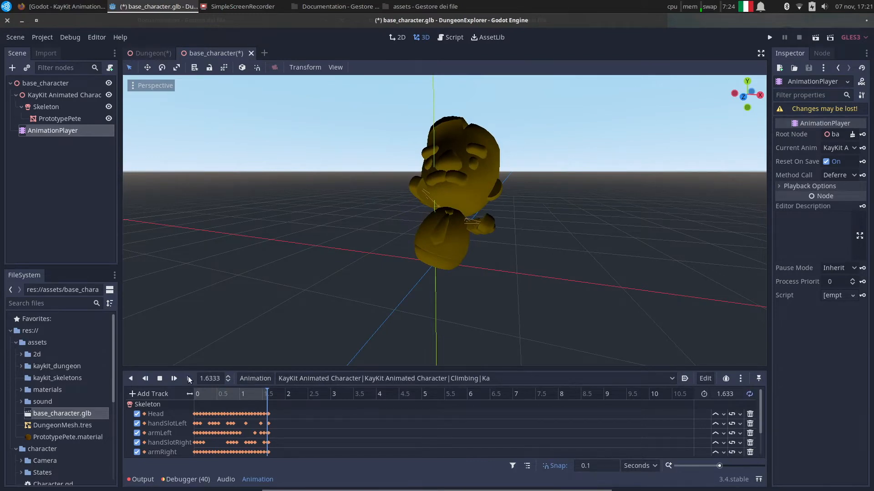
click(188, 379)
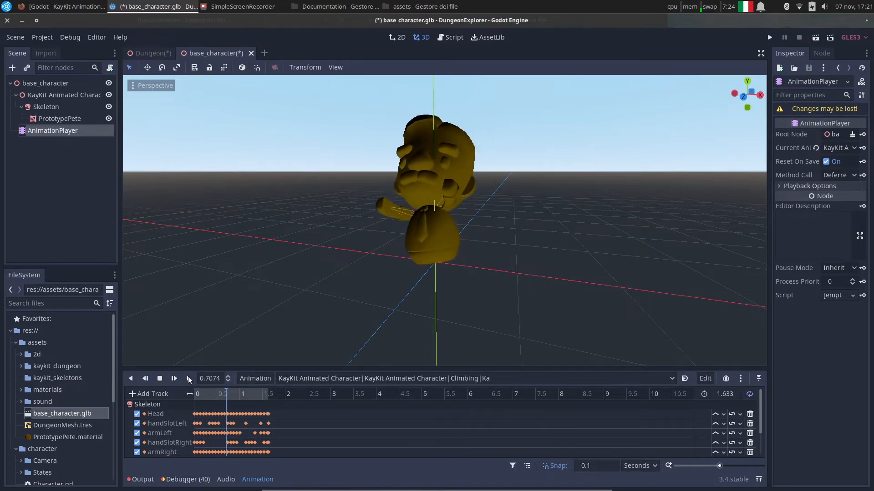
click(328, 378)
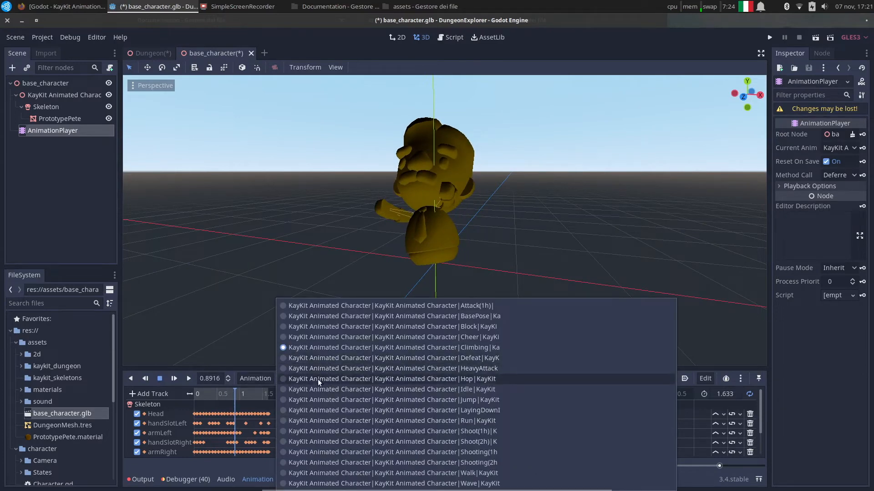
click(325, 390)
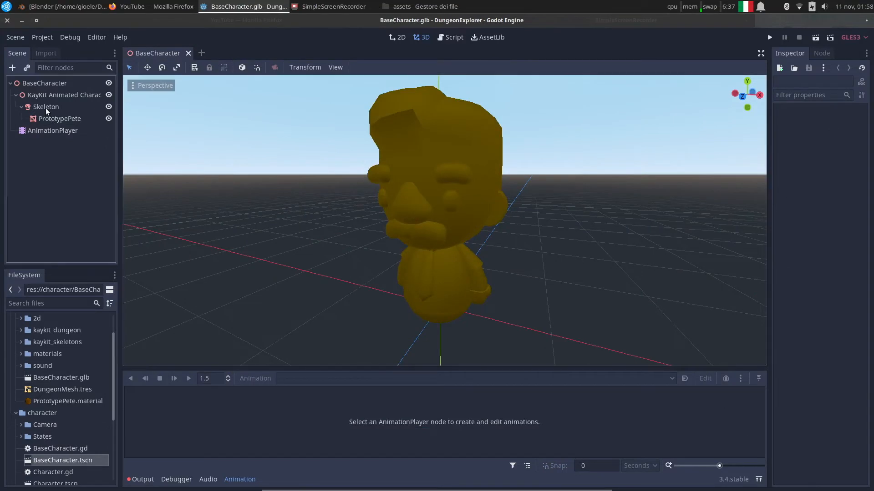
Add a BoneAttachment node under Skeleton, assign it the Body bone and name it Body.
click(46, 108)
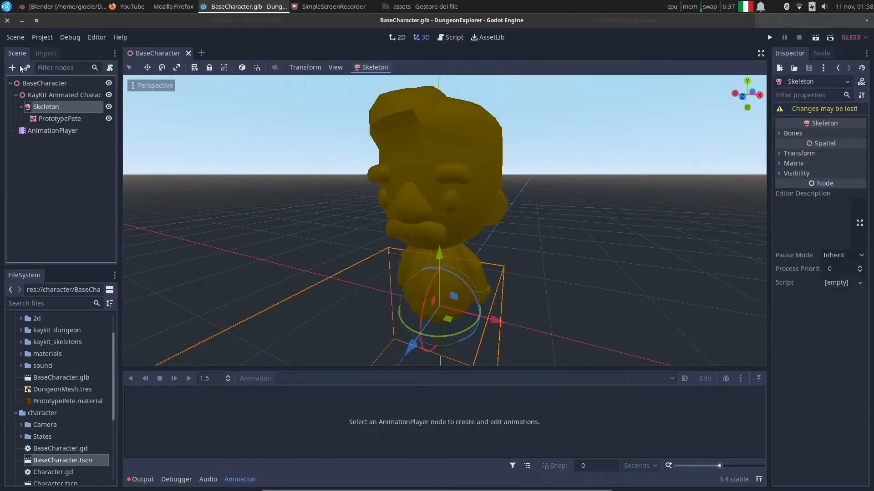
click(12, 67)
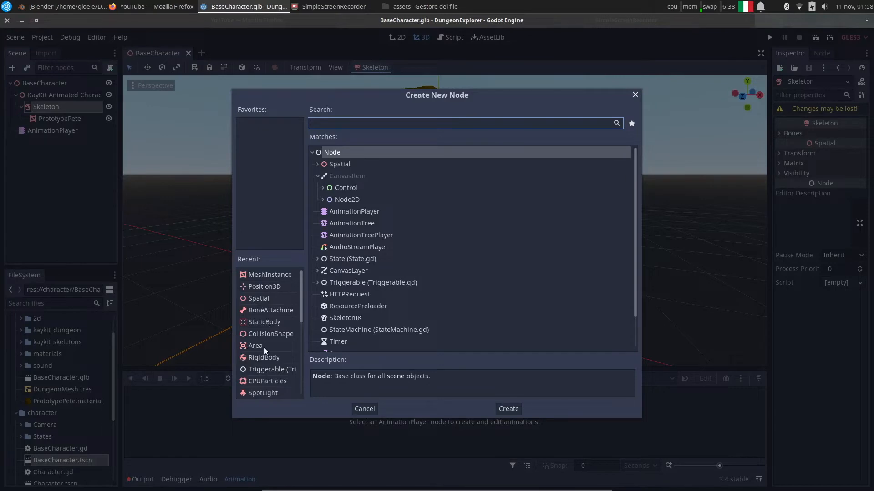
click(270, 310)
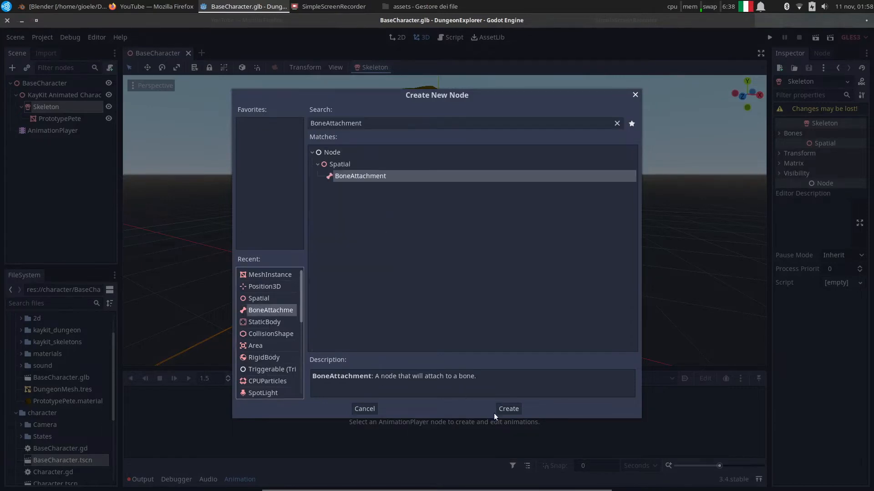
click(509, 409)
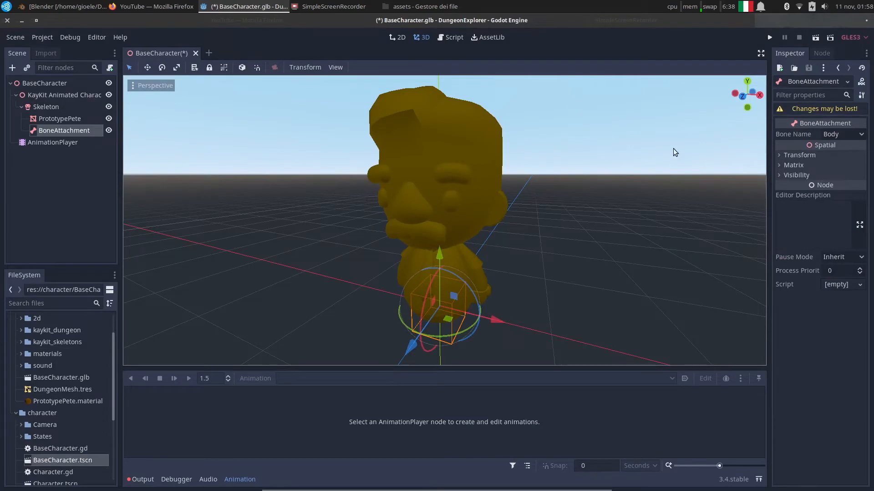
click(853, 130)
click(845, 151)
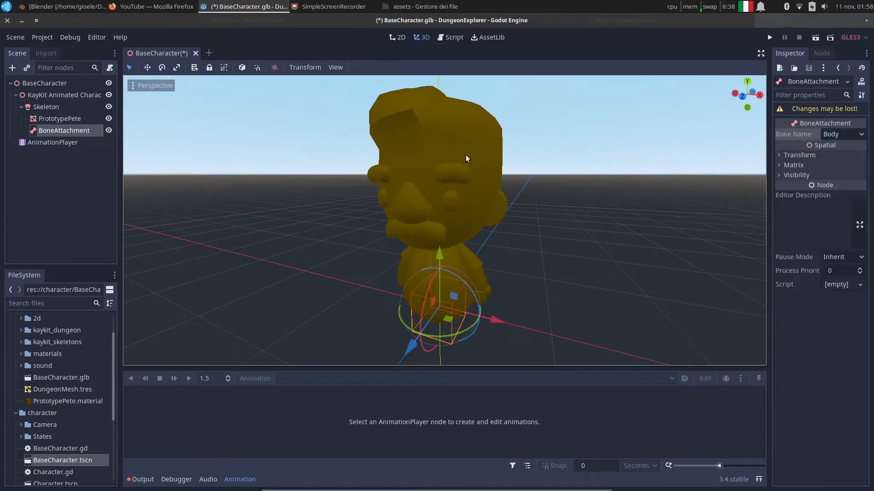
double_click(78, 133)
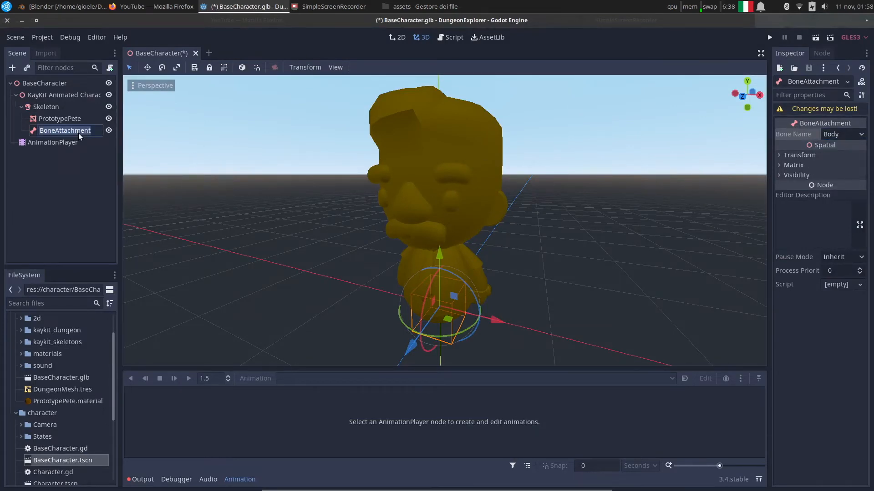
text(Body)
key(Return)
Add a MeshInstance child to the Body attachment and name it BodyMesh.
click(59, 162)
right_click(59, 130)
click(75, 137)
double_click(391, 210)
double_click(73, 142)
text(BodyMesh)
key(Return)
Load archer_body.tres from assets/kaykit_skeletons/parts as the mesh of BodyMesh.
click(842, 135)
click(829, 264)
double_click(210, 136)
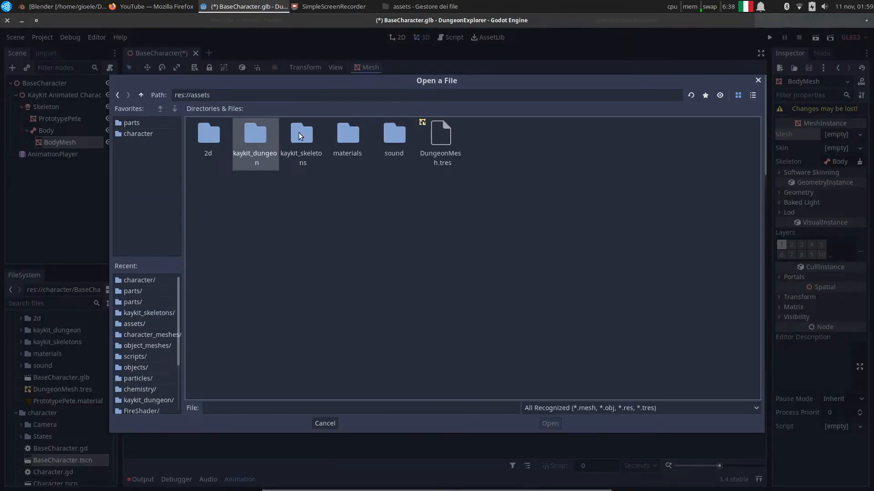
double_click(258, 132)
click(141, 96)
double_click(292, 132)
double_click(211, 131)
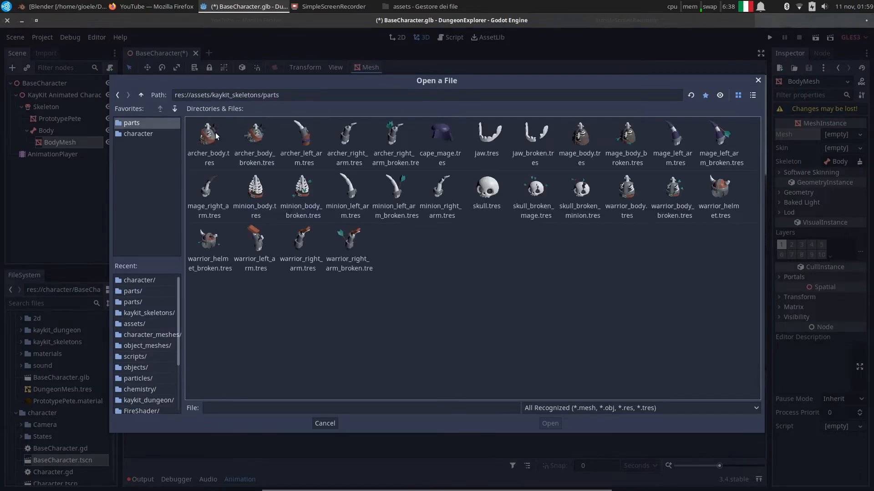
click(205, 139)
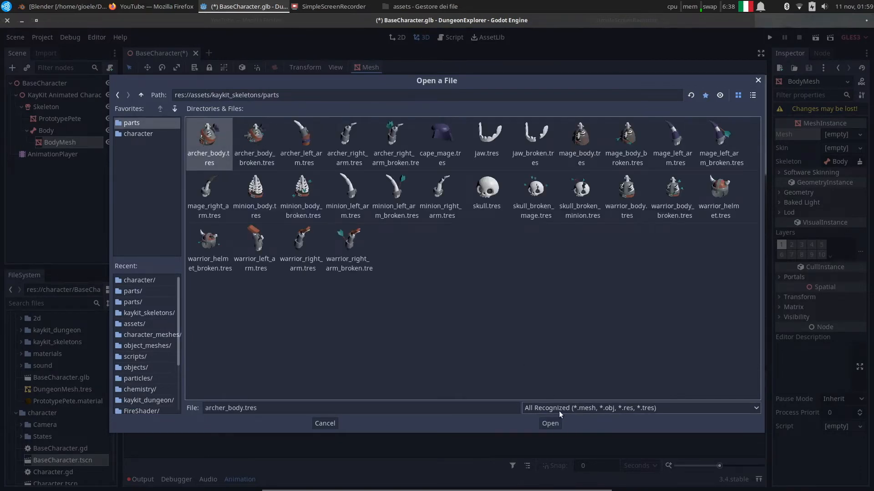
click(550, 424)
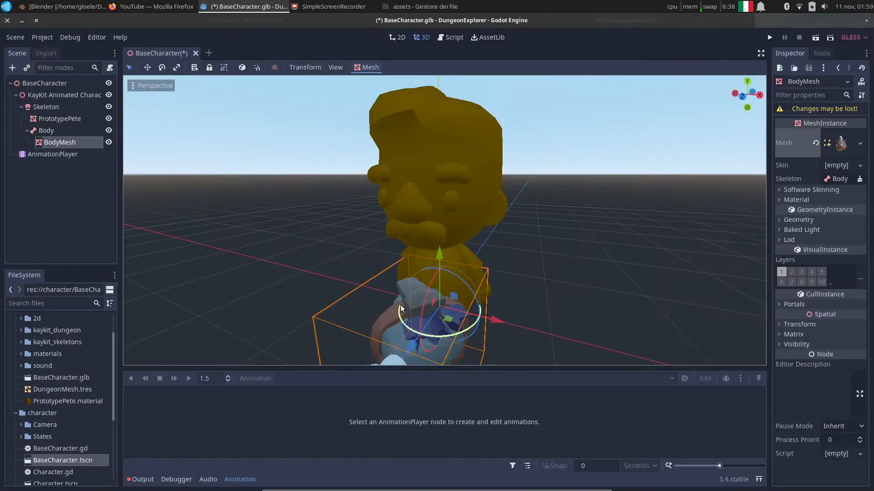
Reassign the Body attachment to the Body bone and check the archer mesh against the prototype character.
click(59, 131)
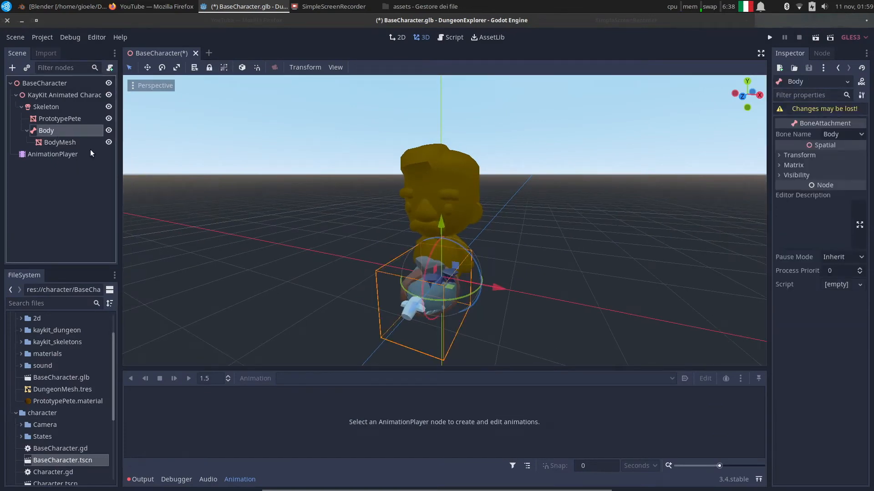
click(848, 134)
click(841, 156)
click(843, 135)
click(838, 148)
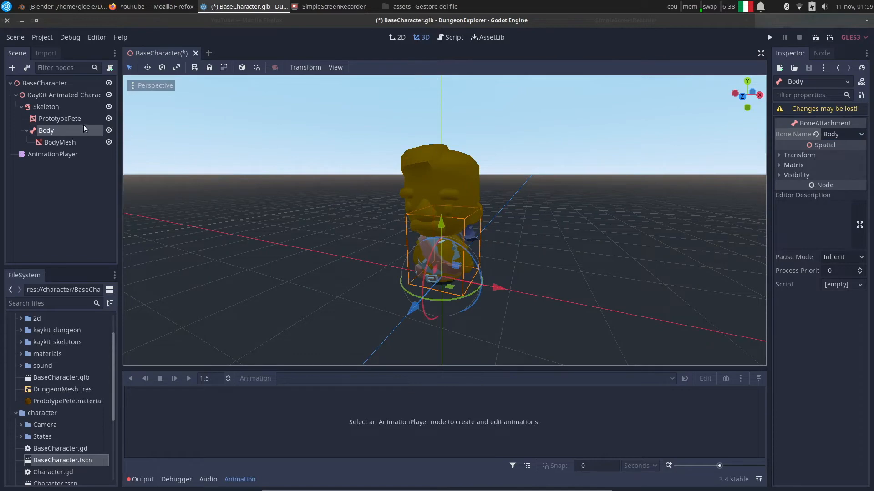
click(108, 119)
scroll(437, 227, up, 3)
middle_drag(440, 237, 457, 211)
click(26, 131)
Add a second BoneAttachment node under Skeleton and name it Head.
click(46, 107)
key(ctrl+a)
text(BoneAttachment)
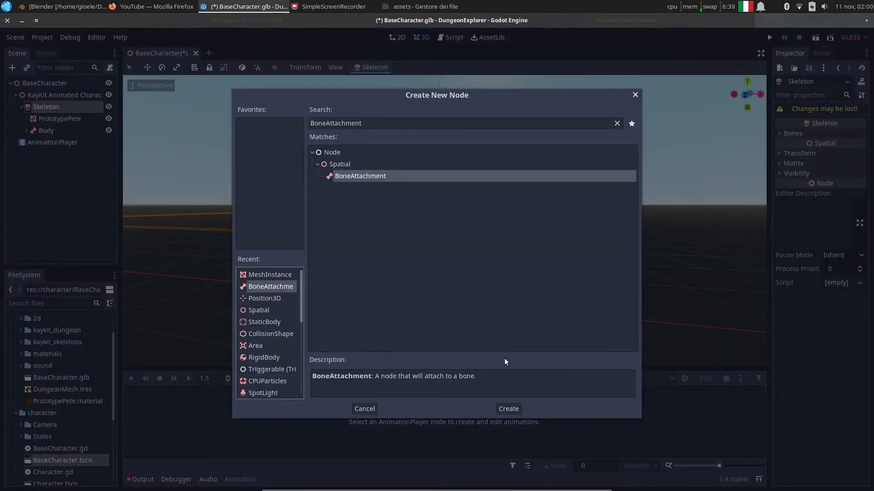
click(508, 409)
double_click(78, 143)
text(Head)
key(Return)
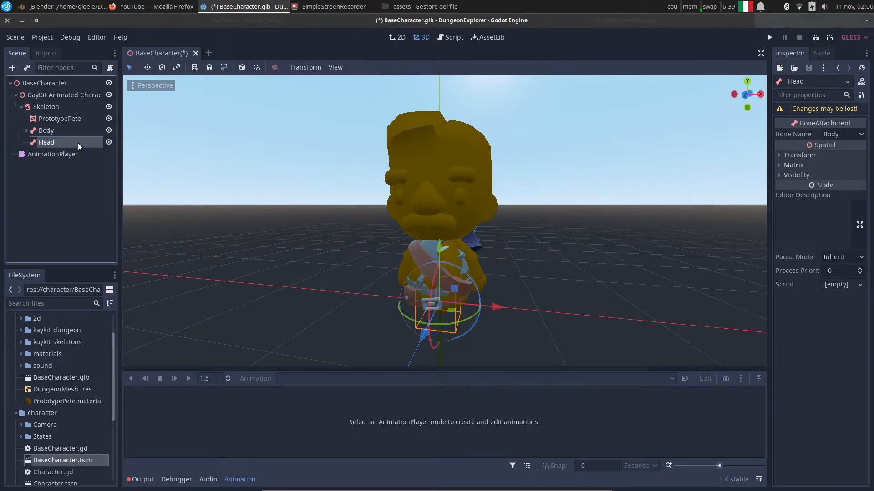
Add a MeshInstance child to the Head attachment and name it HeadMesh.
right_click(61, 141)
click(72, 148)
double_click(263, 286)
double_click(68, 154)
text(HeadM)
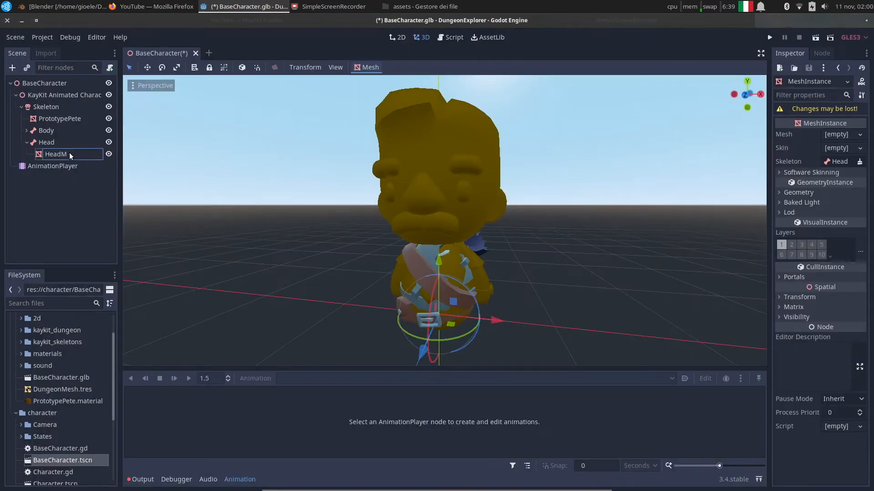
text(esh)
key(Return)
Load skull.tres from assets/kaykit_skeletons/parts as the mesh of HeadMesh.
click(840, 134)
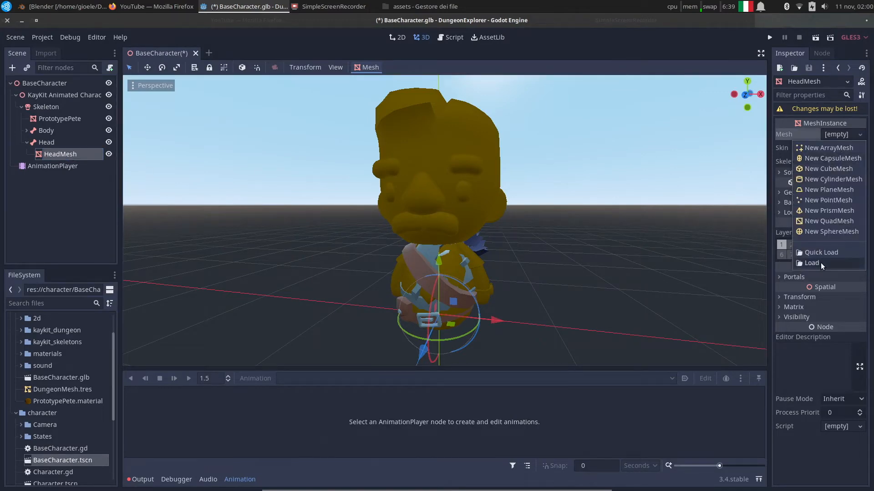
click(814, 263)
double_click(210, 137)
double_click(303, 137)
double_click(210, 137)
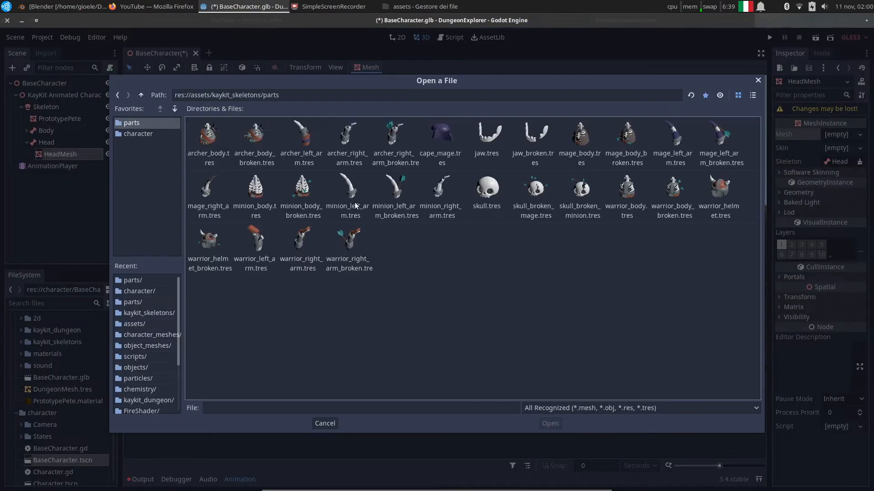
click(486, 188)
click(550, 424)
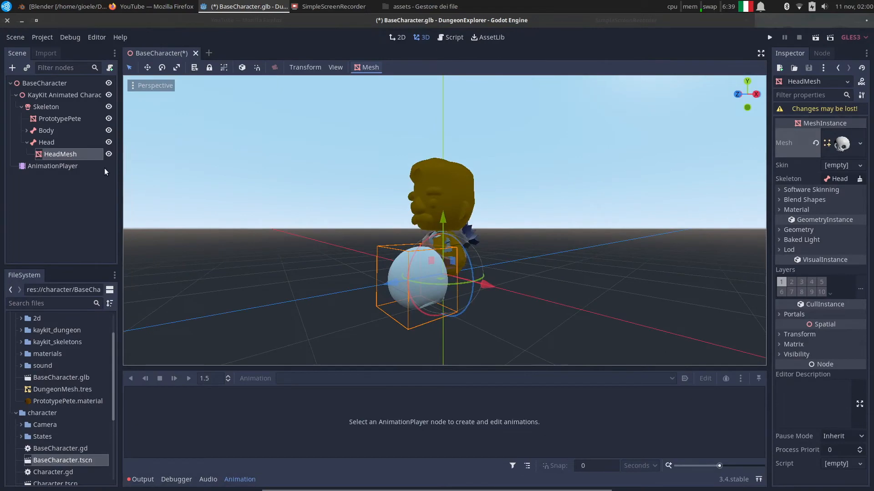
Bind the Head attachment to the Head bone.
click(69, 142)
click(842, 134)
click(834, 158)
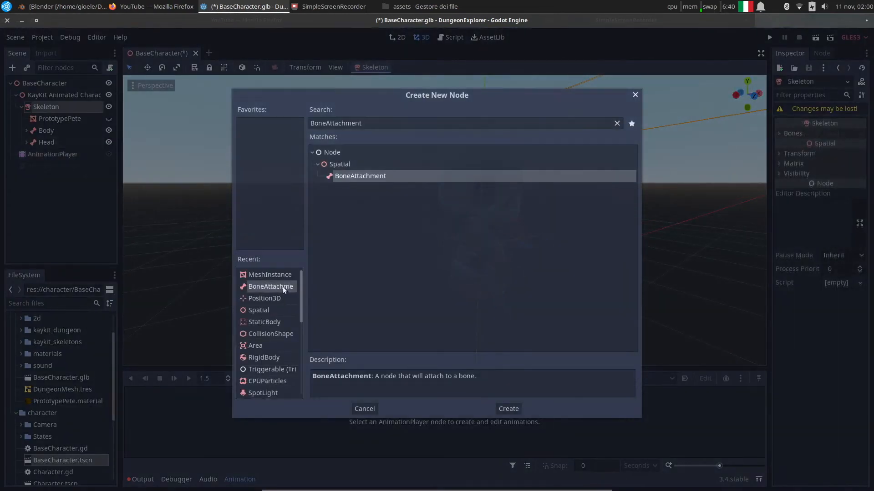
Add a third BoneAttachment node under Skeleton and name it ArmLeft.
double_click(288, 287)
double_click(69, 156)
text(ArmLeft)
key(Return)
Add a MeshInstance child to the ArmLeft attachment and open the choices for its mesh.
right_click(50, 154)
click(75, 165)
text(MeshInstance)
click(510, 409)
click(839, 135)
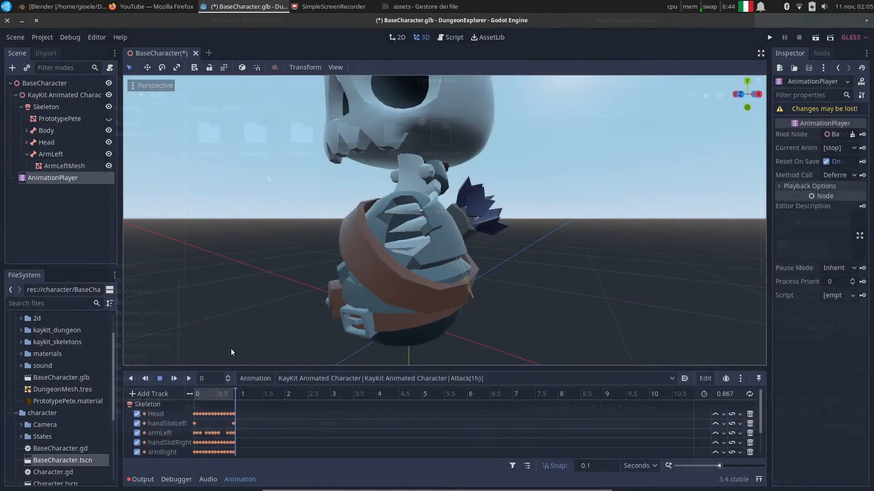
Preview the Attack(1h) animation, and show ArmLeftMesh's transform properties and reset its rotation.
click(188, 379)
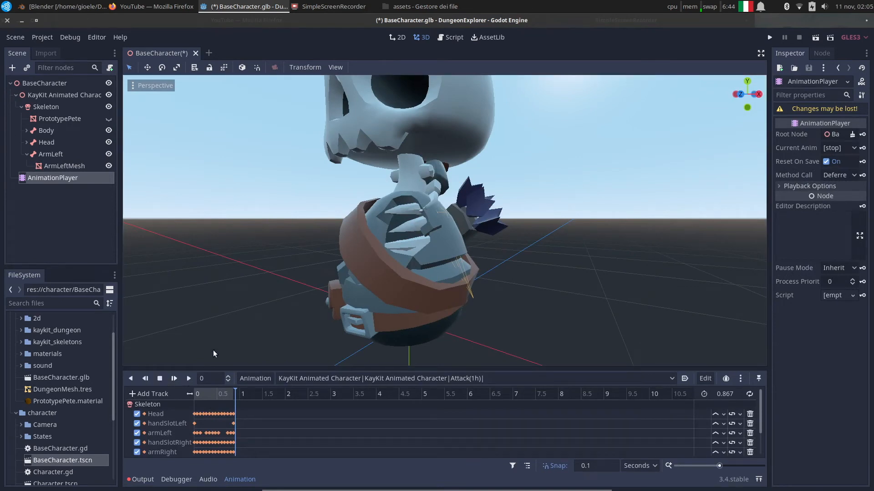
click(64, 164)
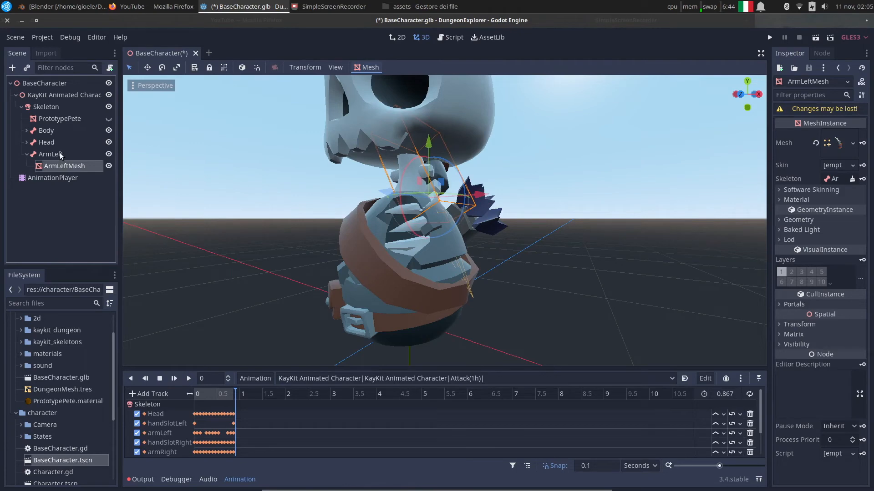
click(65, 166)
middle_drag(400, 219, 341, 231)
click(799, 324)
click(848, 358)
Rotate ArmLeftMesh to about -89° on Y and 160° on Z, and hide the Head attachment.
middle_drag(446, 200, 457, 159)
drag(468, 207, 363, 218)
drag(421, 203, 486, 199)
key(KP_3)
middle_drag(486, 196, 523, 191)
key(KP_3)
key(KP_7)
drag(489, 175, 447, 176)
click(109, 142)
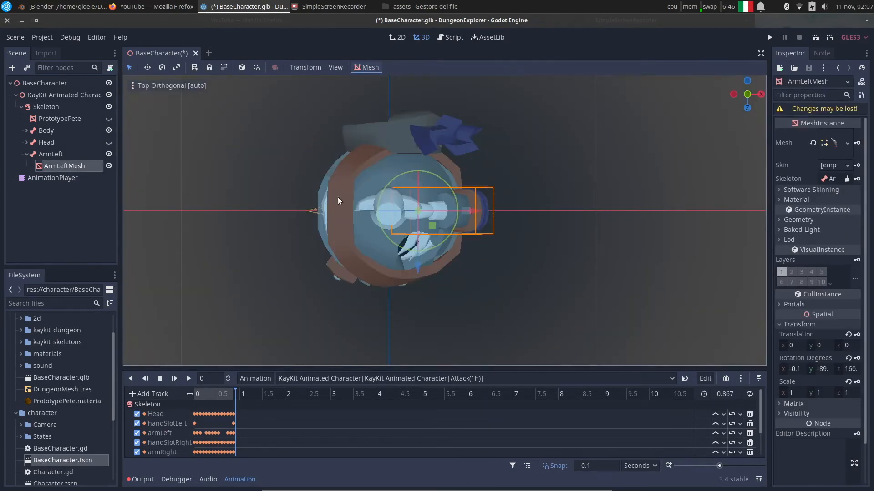
Fit ArmLeftMesh to the shoulder with translation about Y 0.07, Z -0.03 and rotation about Y -90°, Z 154°.
middle_drag(339, 199, 346, 150)
key(KP_3)
drag(487, 173, 488, 174)
middle_drag(423, 215, 534, 214)
key(KP_1)
drag(477, 196, 592, 94)
key(KP_3)
key(KP_7)
middle_drag(592, 95, 500, 395)
Duplicate ArmLeftMesh and change the duplicate's node type to Position3D.
right_click(68, 165)
click(93, 339)
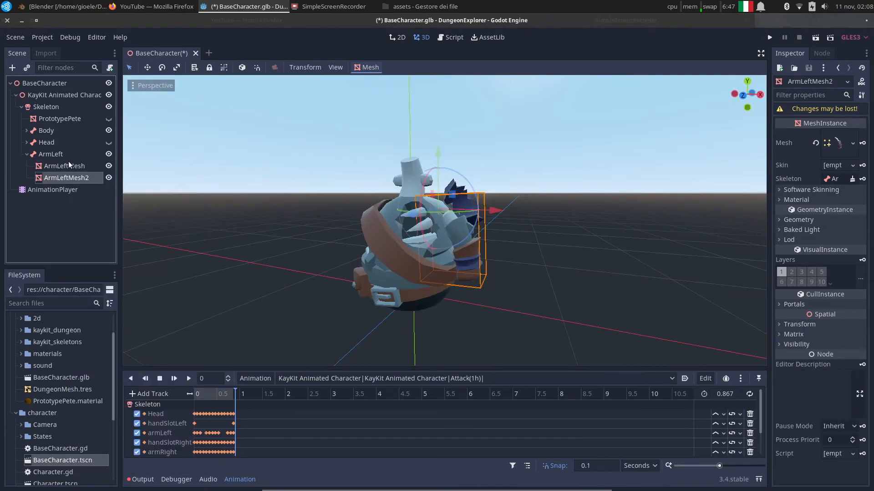
click(83, 169)
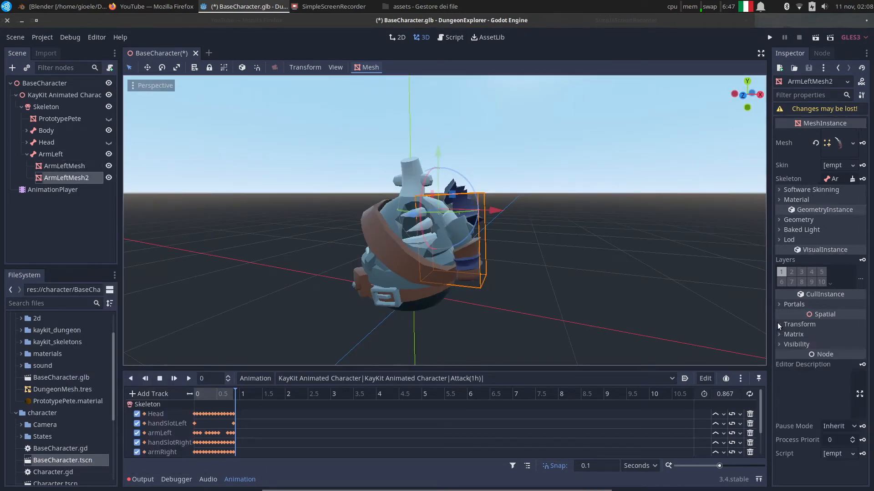
click(78, 179)
right_click(65, 176)
click(200, 306)
click(264, 298)
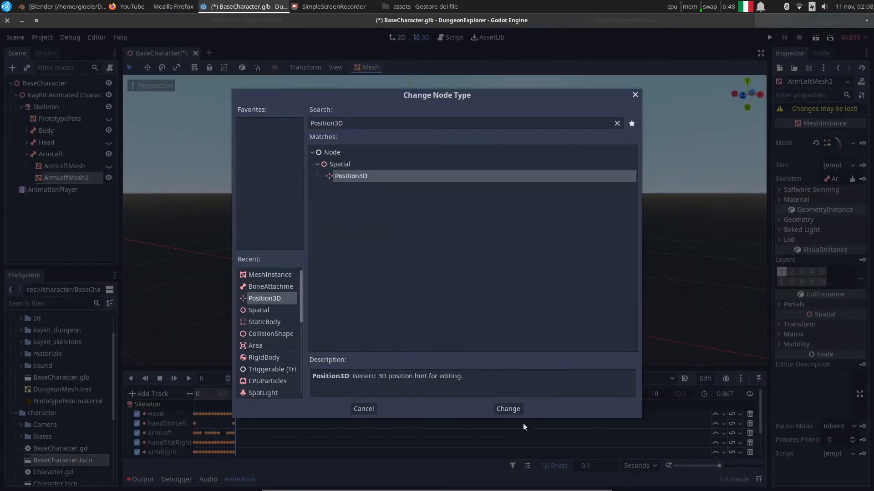
click(508, 409)
click(801, 139)
Try resetting ArmLeftMesh's translation and rotation and parenting it to the ArmLeftMesh2 node.
click(71, 168)
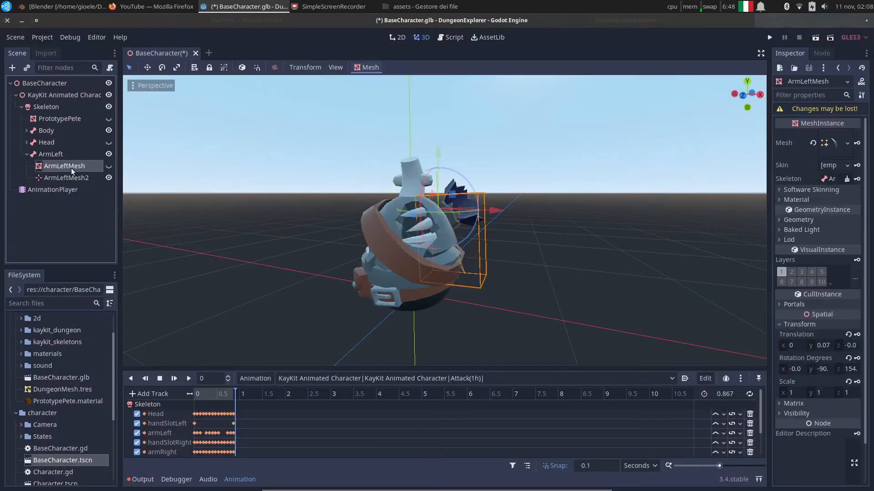
click(848, 335)
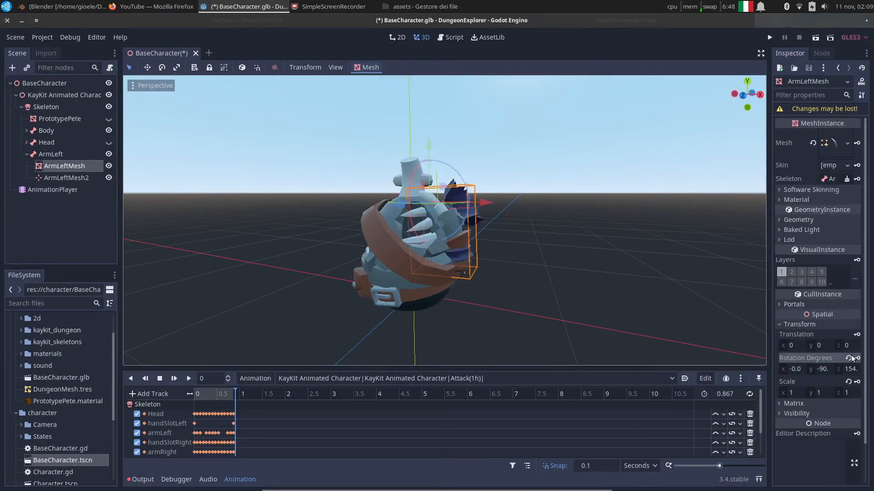
click(849, 359)
middle_drag(578, 255, 437, 259)
click(100, 207)
drag(63, 164, 72, 179)
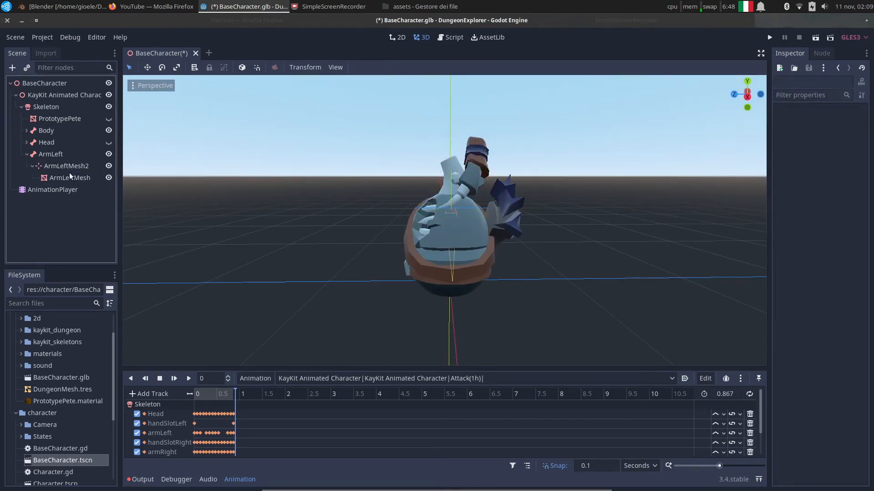
click(63, 168)
Undo the reparenting of ArmLeftMesh and its translation and rotation resets.
key(ctrl+z)
key(ctrl+z)
middle_drag(269, 195, 349, 178)
key(ctrl+z)
Make the fitted ArmLeftMesh a child of the ArmLeftMesh2 position node and inspect both nodes' transforms.
drag(64, 167, 69, 179)
middle_drag(506, 199, 424, 203)
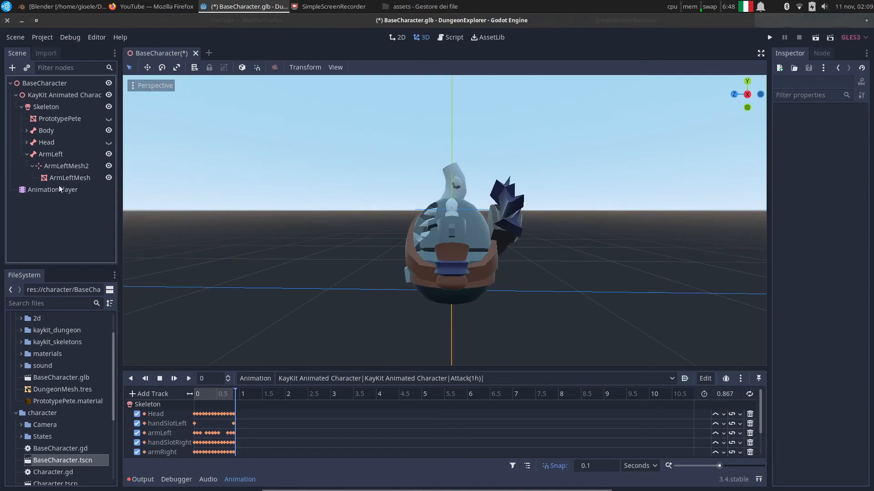
click(61, 179)
click(62, 167)
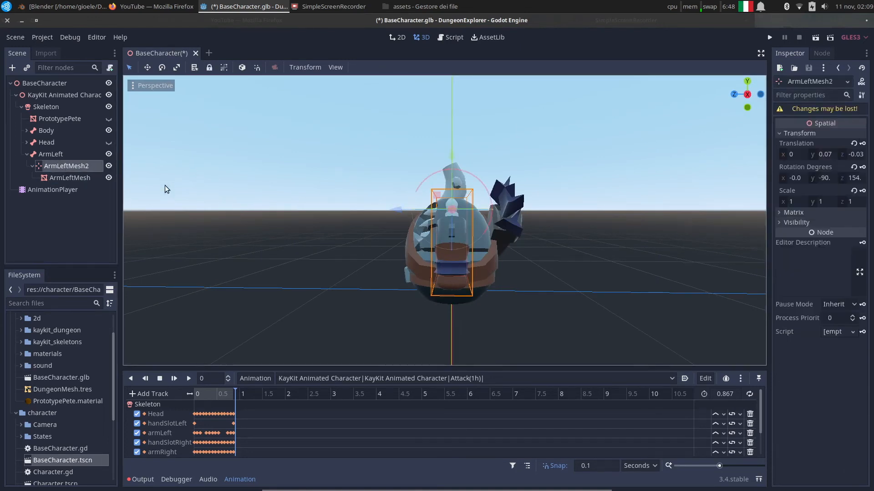
Rename the ArmLeftMesh2 position node to Offset.
double_click(72, 165)
text(offset)
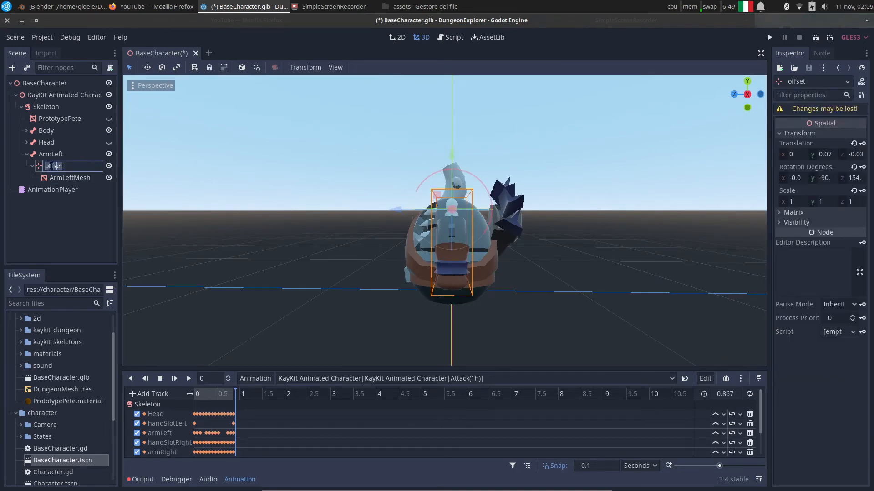
text(O)
key(Return)
Load mage_left_arm_broken.tres from the kaykit_skeletons parts folder as ArmLeftMesh's mesh.
click(88, 178)
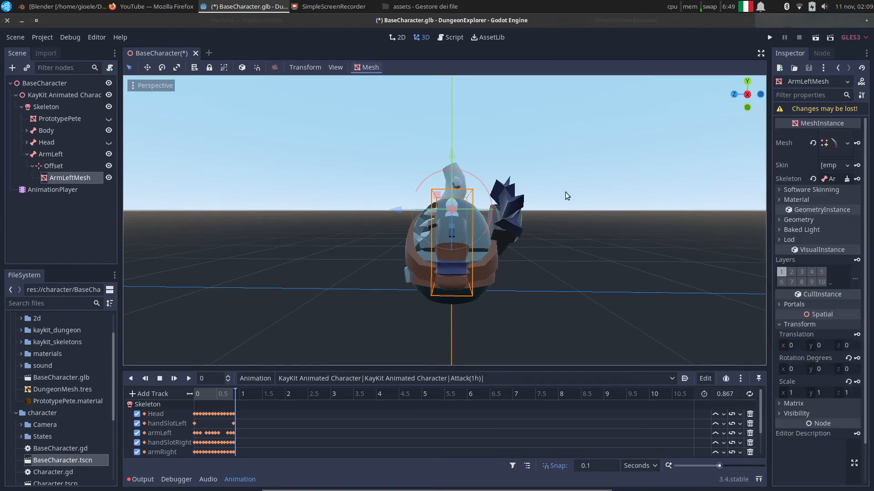
click(849, 143)
click(798, 280)
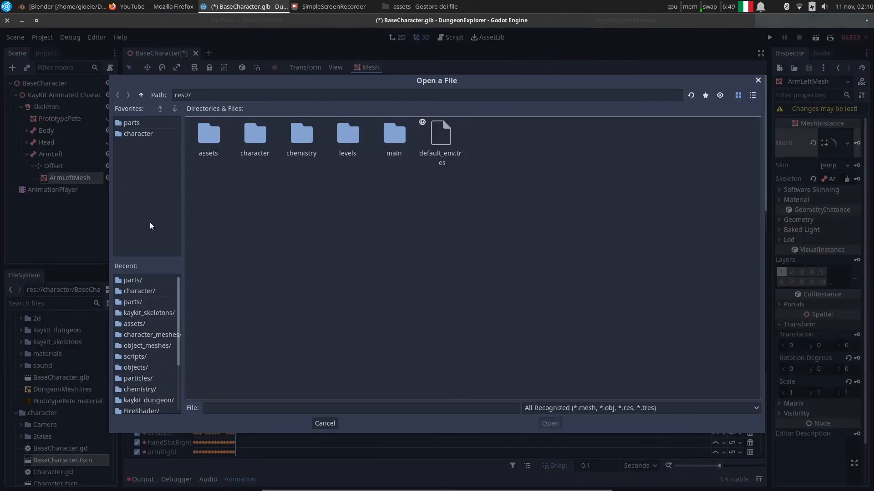
double_click(308, 133)
double_click(209, 134)
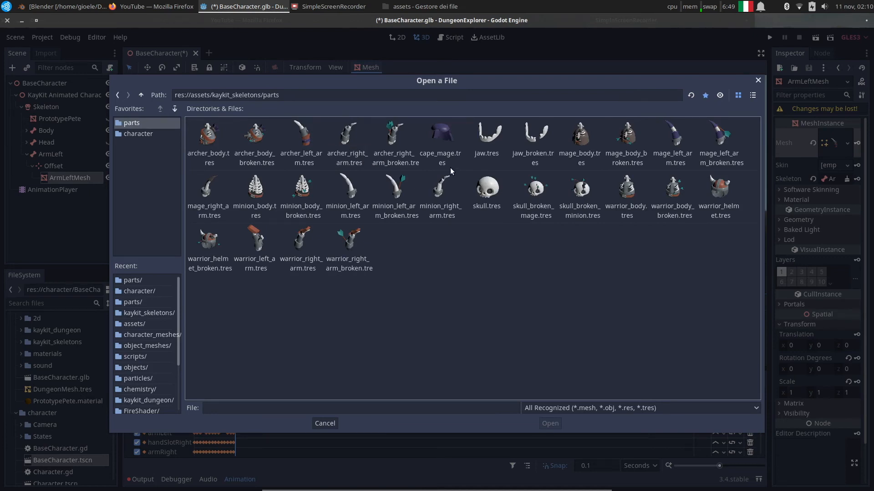
click(713, 147)
click(563, 423)
Preview the Attack(1h) and Cheer animations with the replaced left arm mesh.
middle_drag(506, 313, 328, 317)
click(189, 378)
click(396, 379)
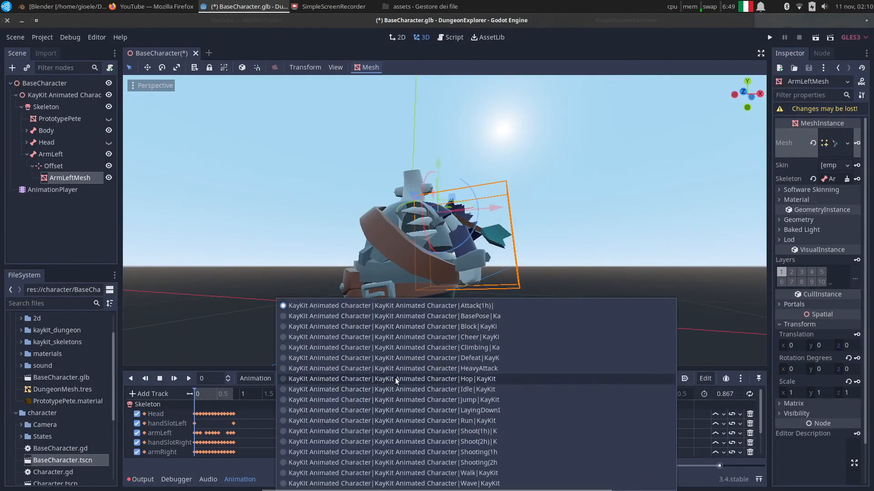
click(451, 337)
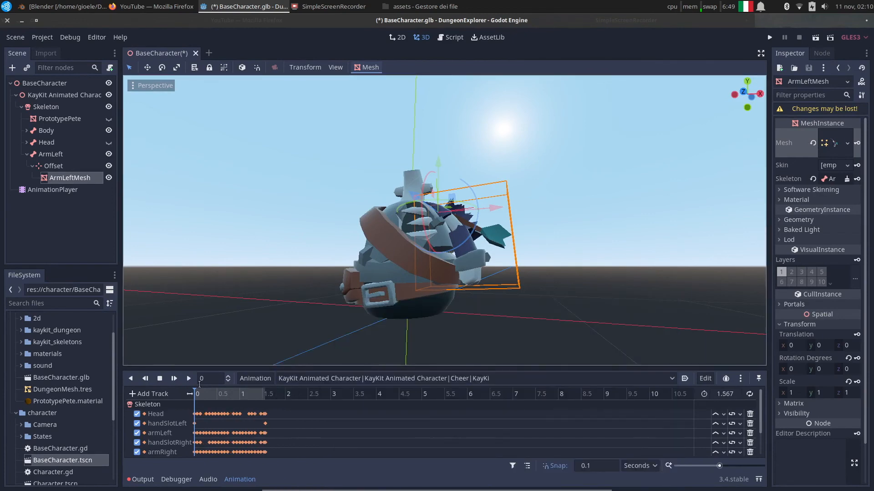
click(189, 378)
scroll(344, 264, down, 4)
middle_drag(344, 264, 337, 280)
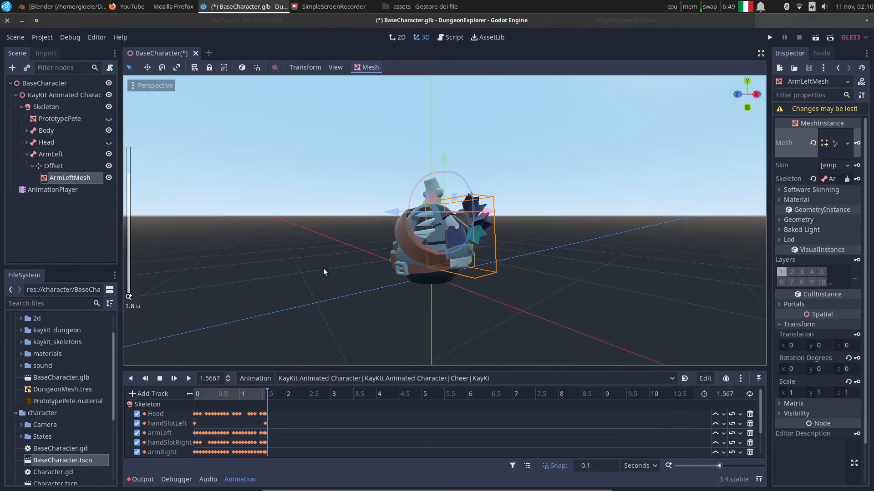
Make the Head attachment visible again and collapse the ArmLeft branch in the scene tree.
click(108, 142)
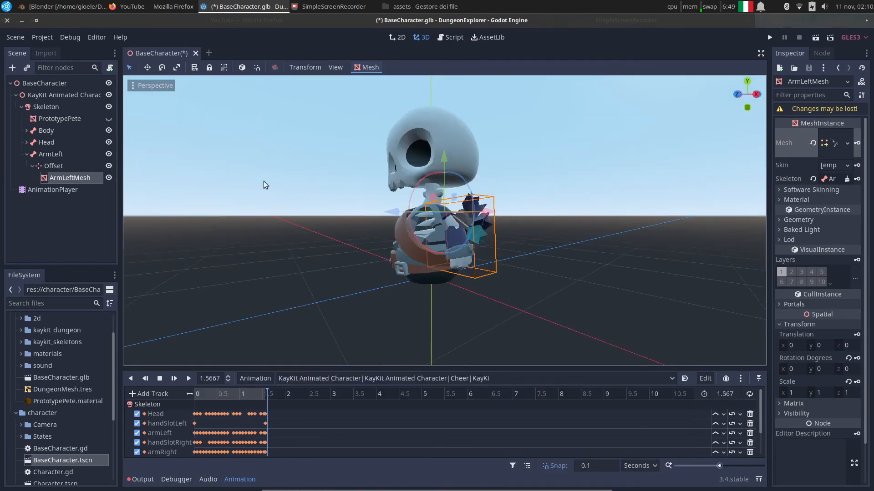
scroll(263, 185, up, 3)
middle_drag(264, 185, 228, 201)
click(27, 154)
Add a fourth BoneAttachment node under Skeleton and name it HandSlotLeft.
click(45, 106)
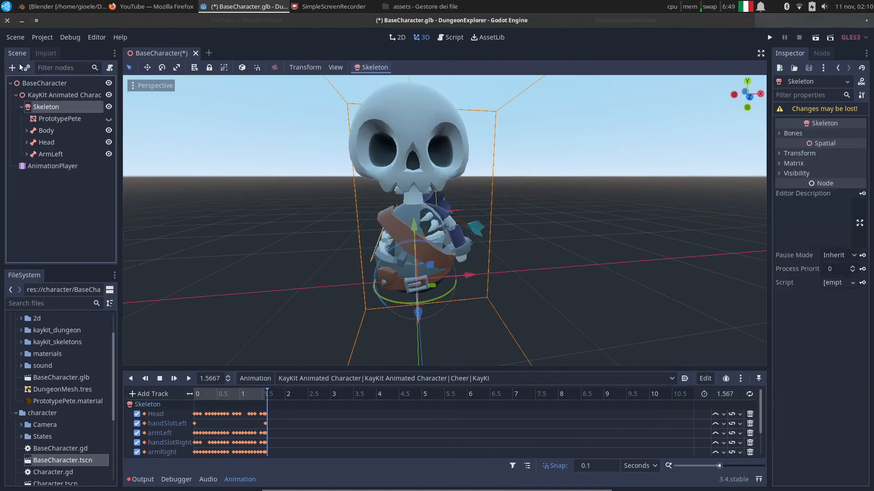
click(12, 67)
click(275, 298)
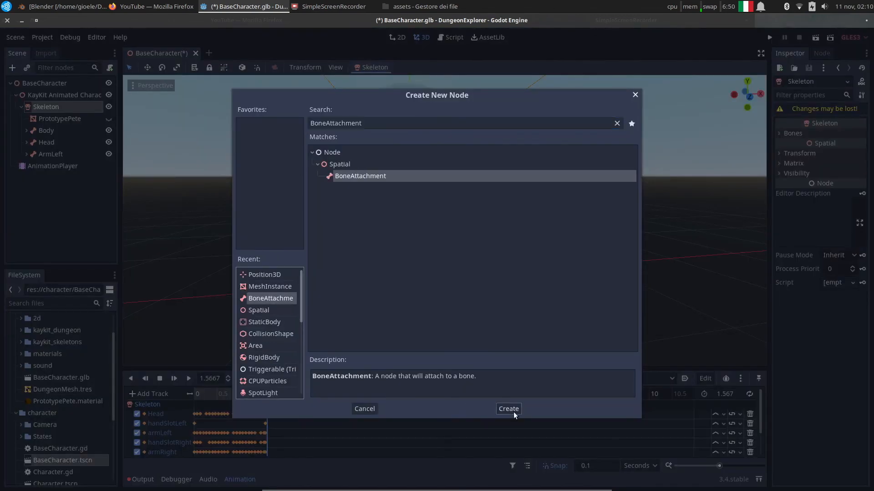
click(508, 408)
double_click(50, 166)
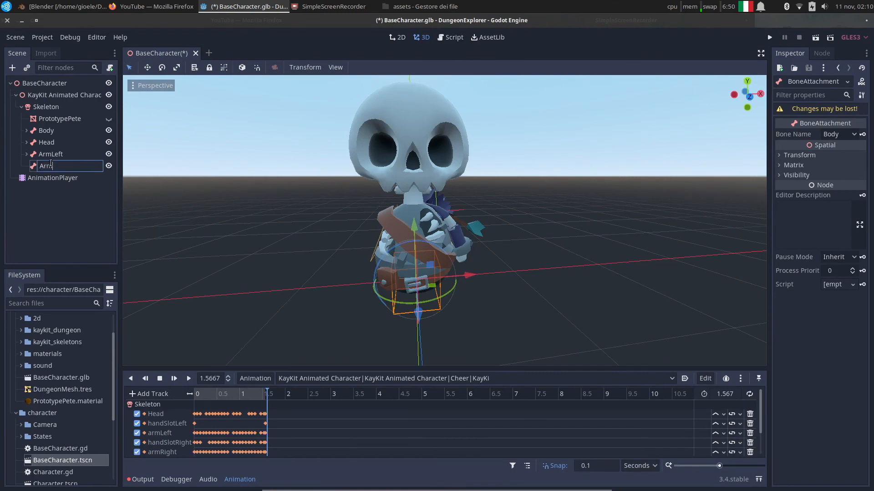
key(Escape)
click(837, 135)
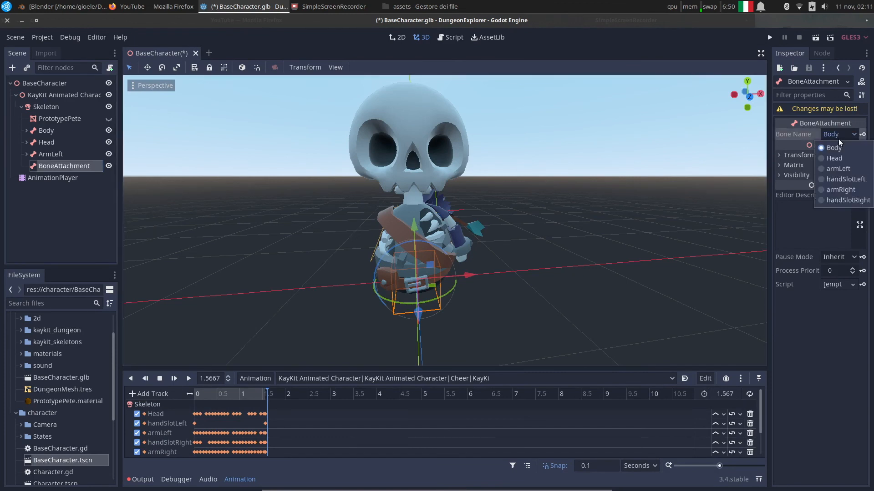
double_click(85, 166)
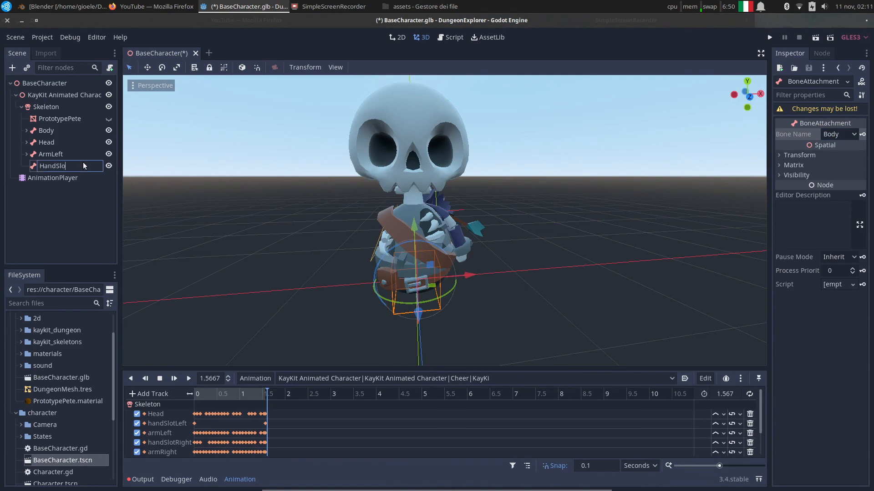
text(HandSlotLeft)
key(Return)
Bind the HandSlotLeft attachment to the handSlotLeft bone.
click(852, 134)
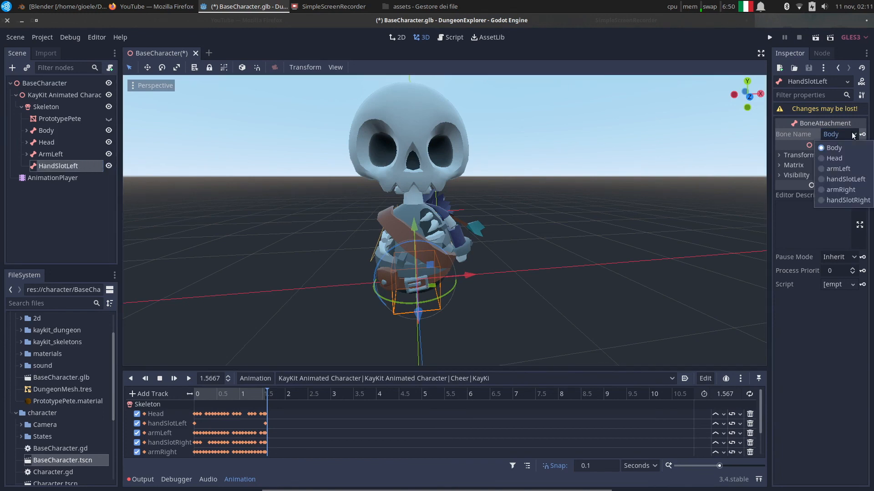
click(847, 178)
middle_drag(560, 187, 376, 179)
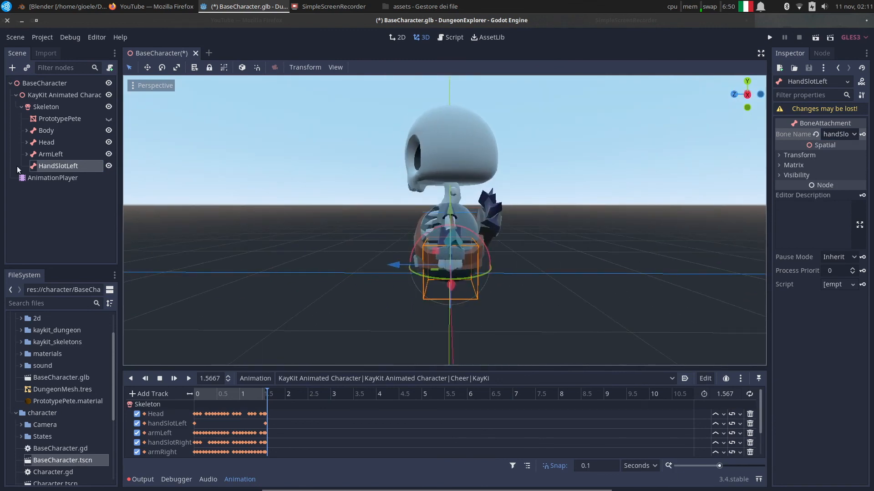